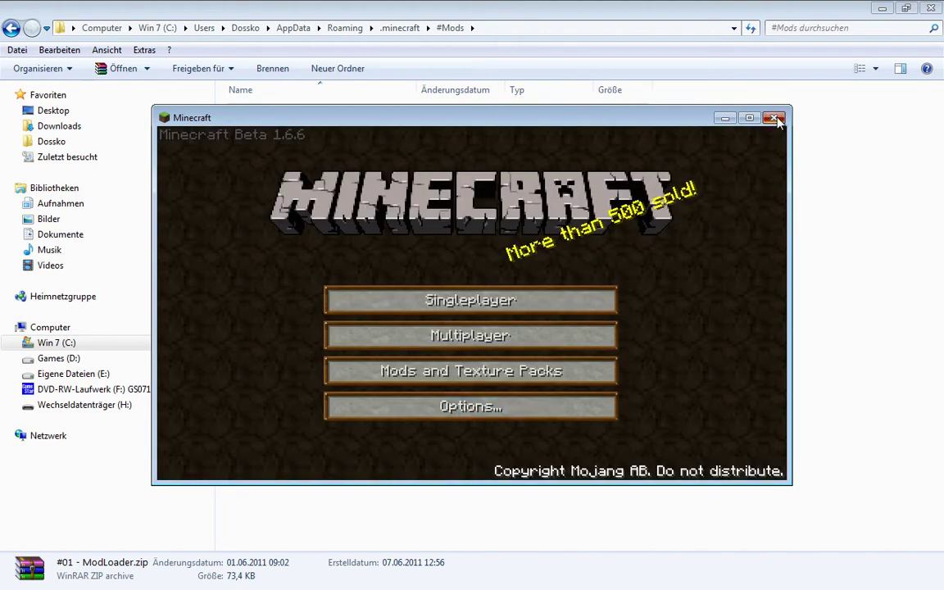
Step: Restart Minecraft, force a game update in the launcher options and log in with the saved account
left_click(775, 118)
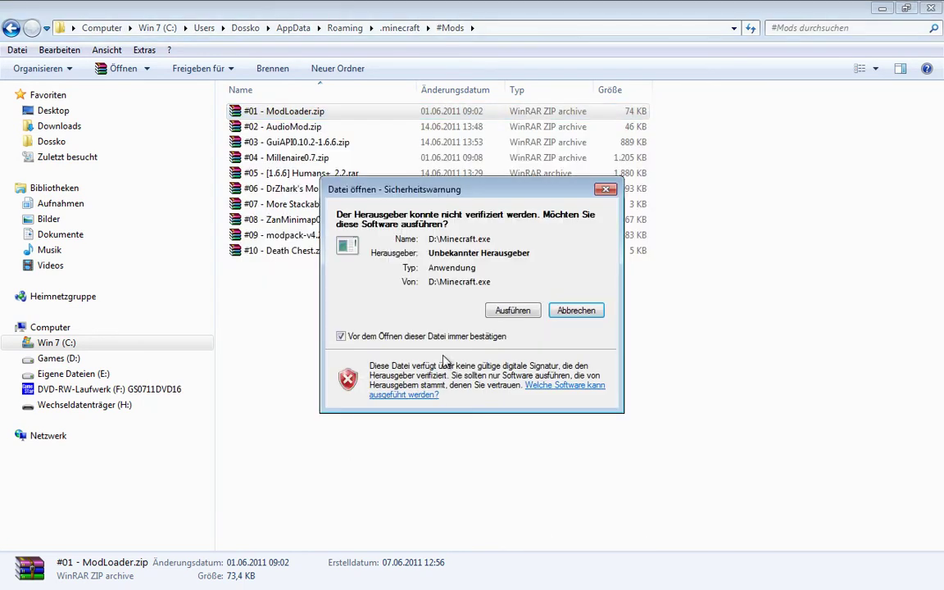
left_click(494, 311)
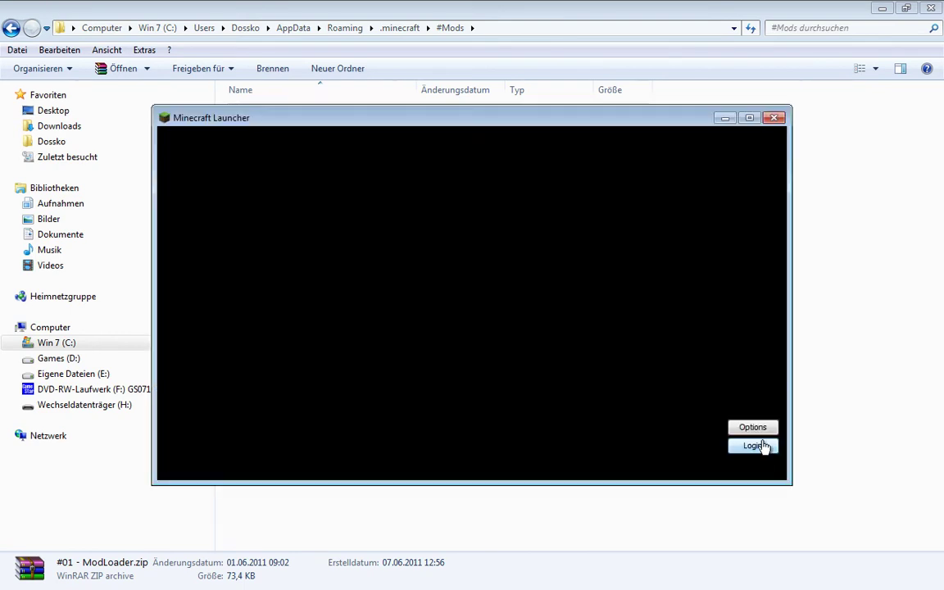
left_click(769, 429)
left_click(511, 290)
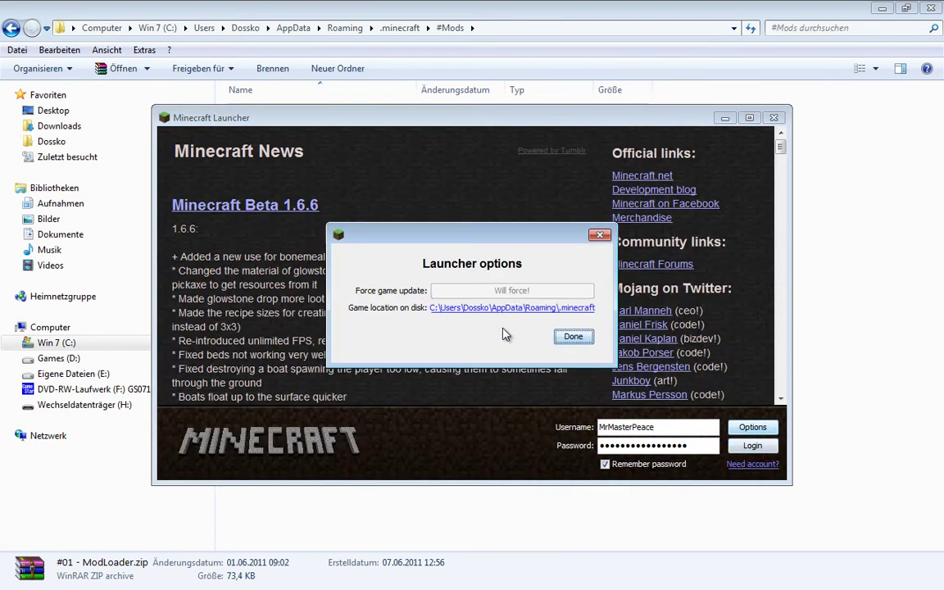
left_click(574, 337)
key("Return")
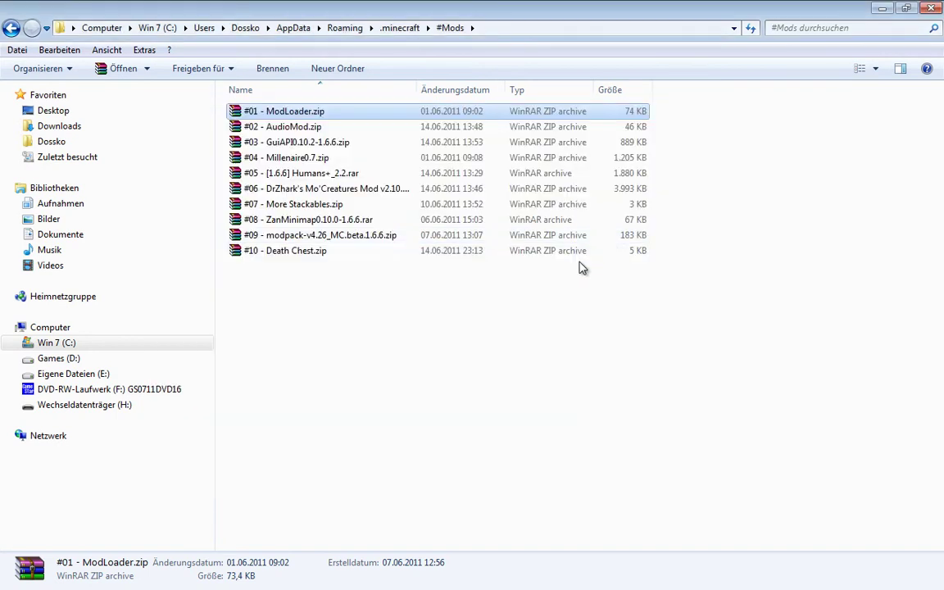
Step: Open minecraft.jar from the .minecraft bin folder as an archive in WinRAR
left_click(376, 310)
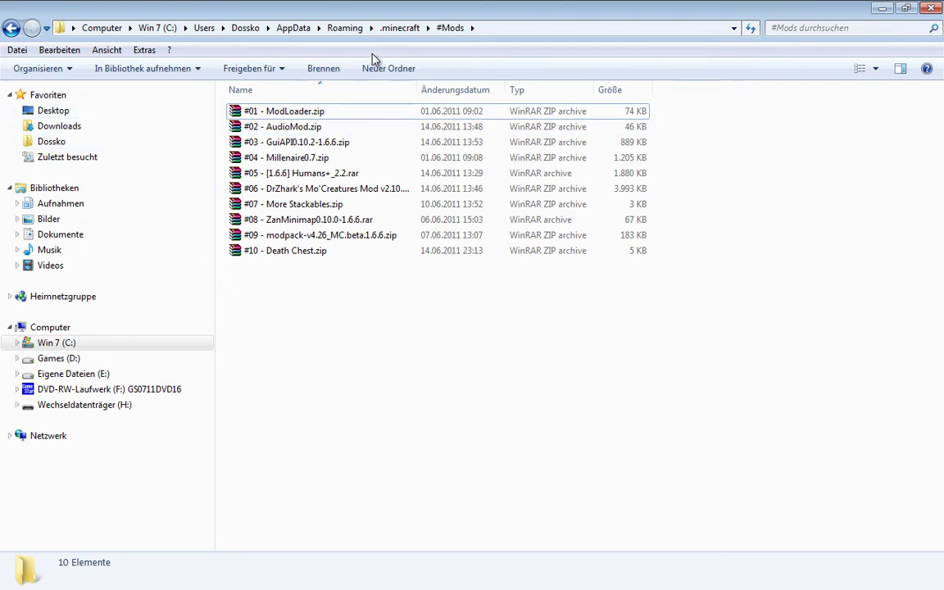
left_click(399, 28)
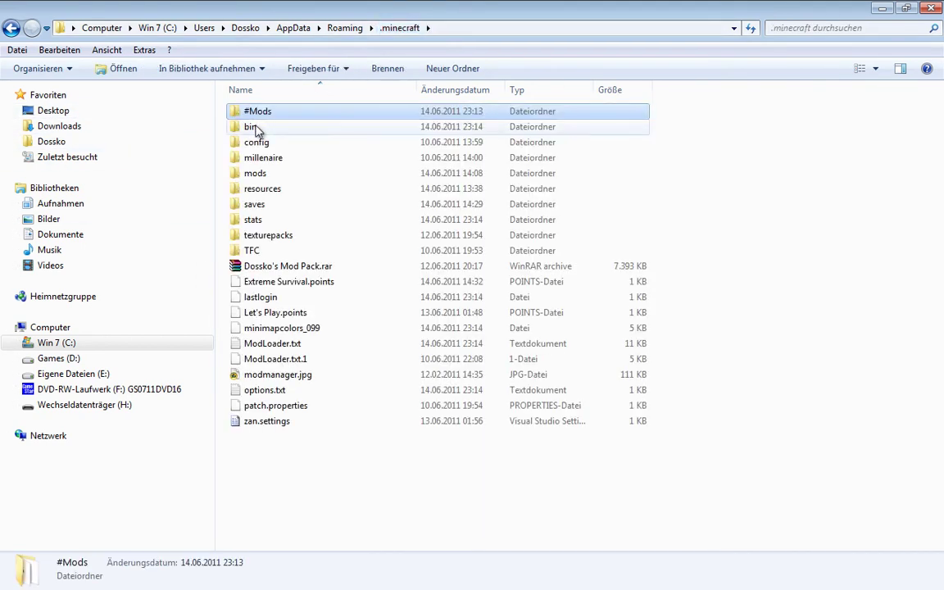
double_click(276, 129)
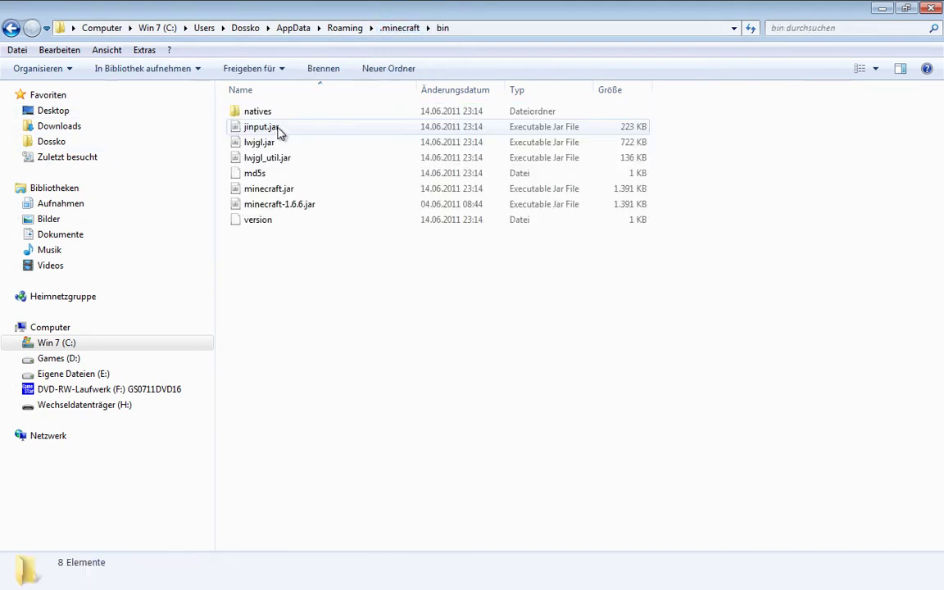
left_click(269, 189)
right_click(270, 190)
mouse_move(346, 243)
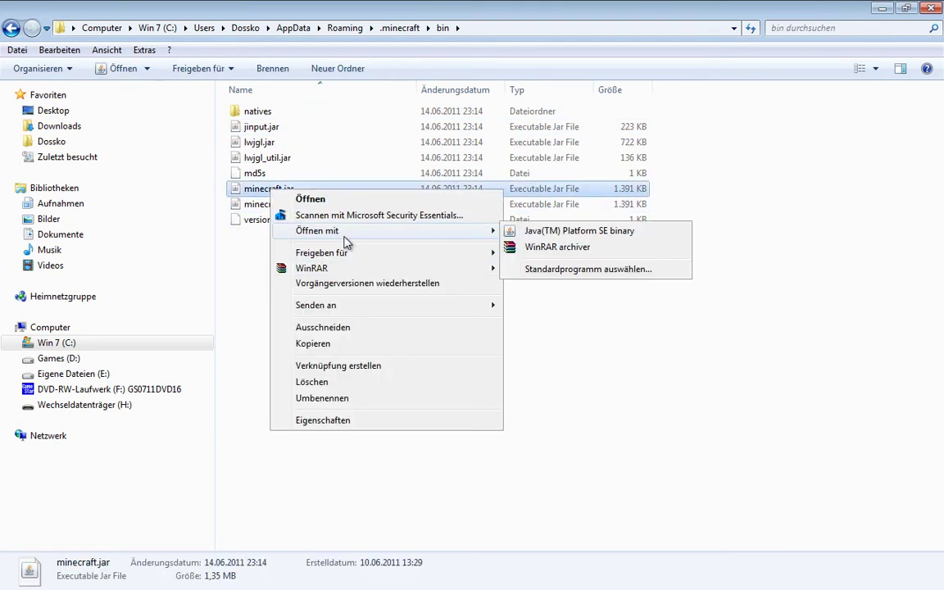
left_click(554, 248)
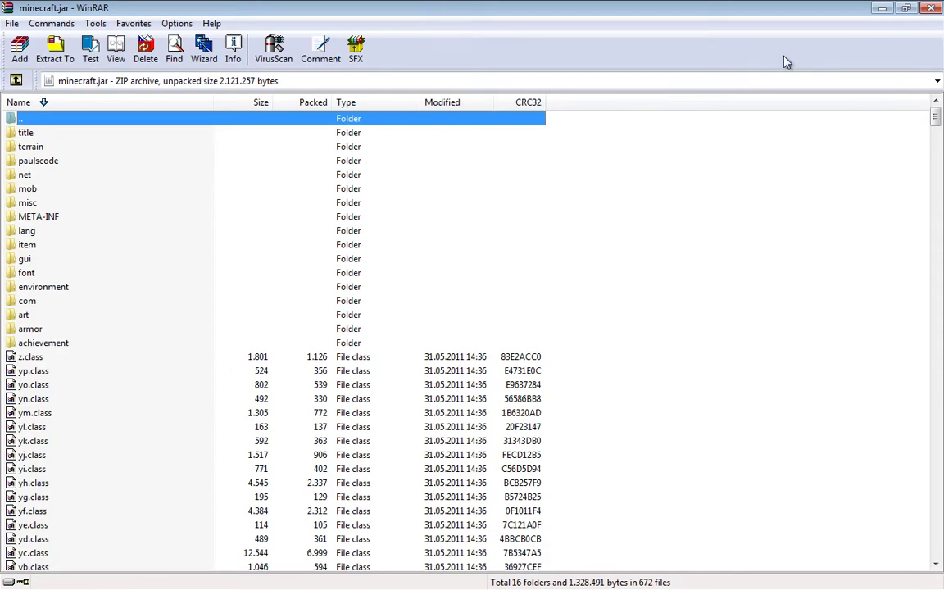
Step: Put the minecraft.jar archive aside and return to the #Mods folder inside .minecraft
key("alt+F4")
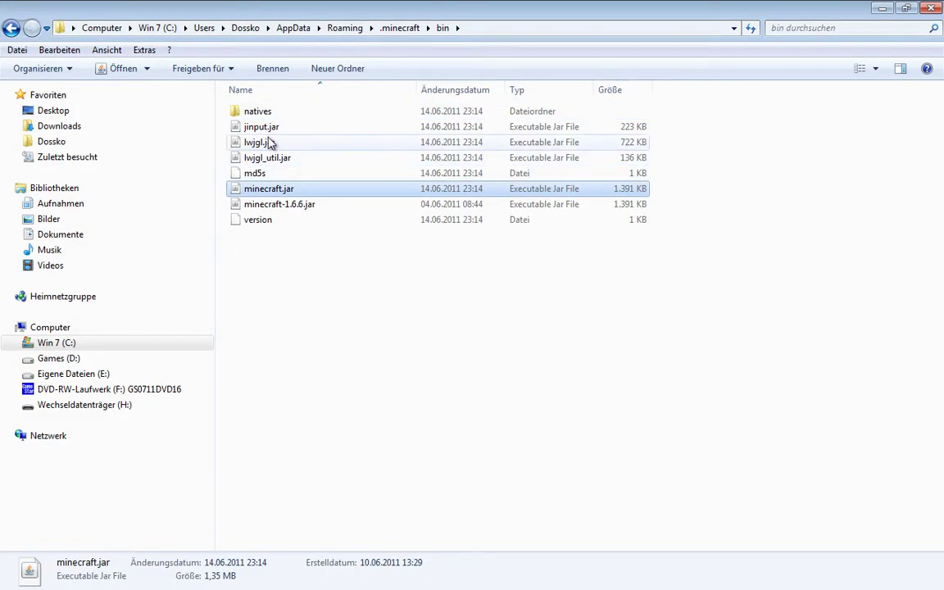
left_click(399, 28)
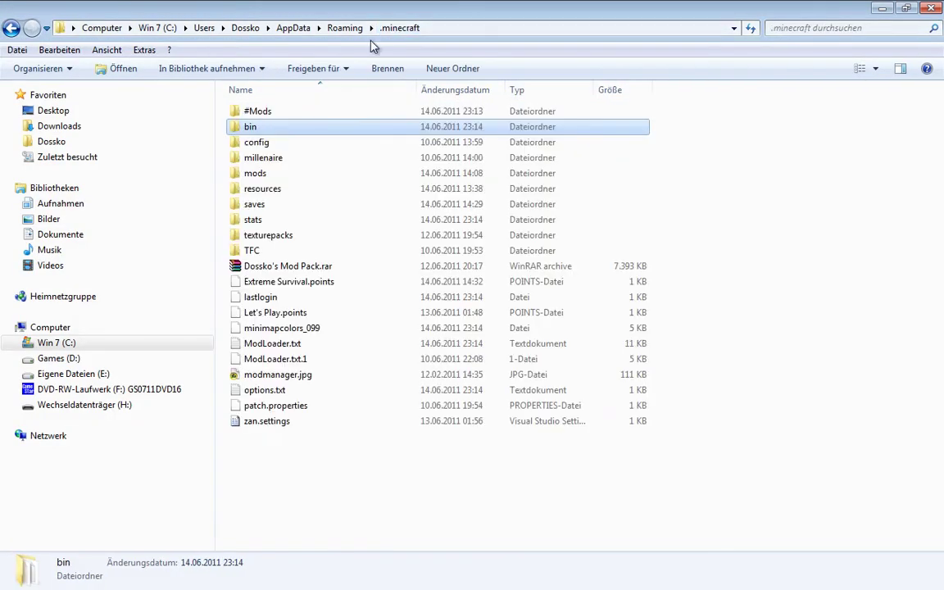
double_click(266, 113)
double_click(270, 115)
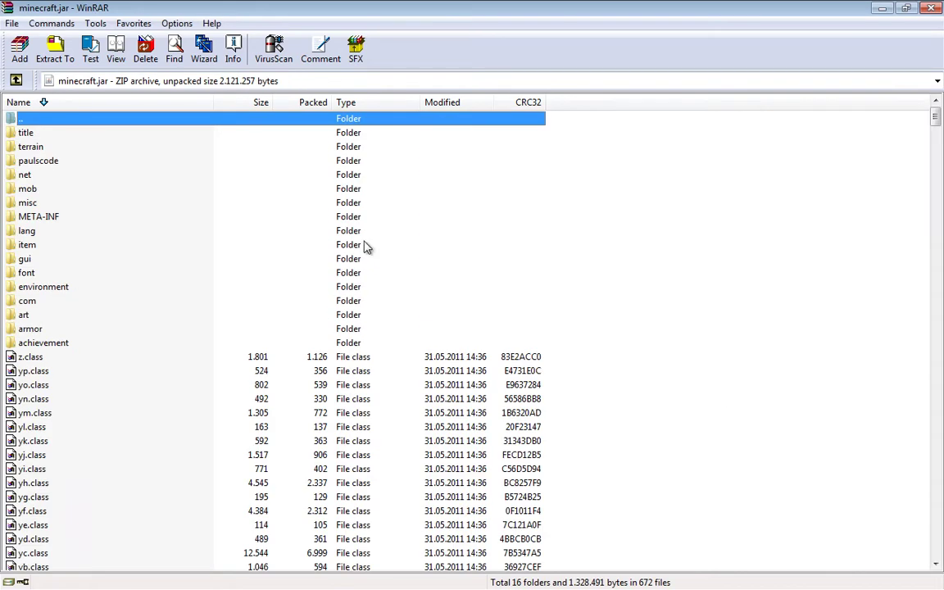
Step: Delete the META-INF folder from the minecraft.jar archive
left_click(81, 221)
key("Delete")
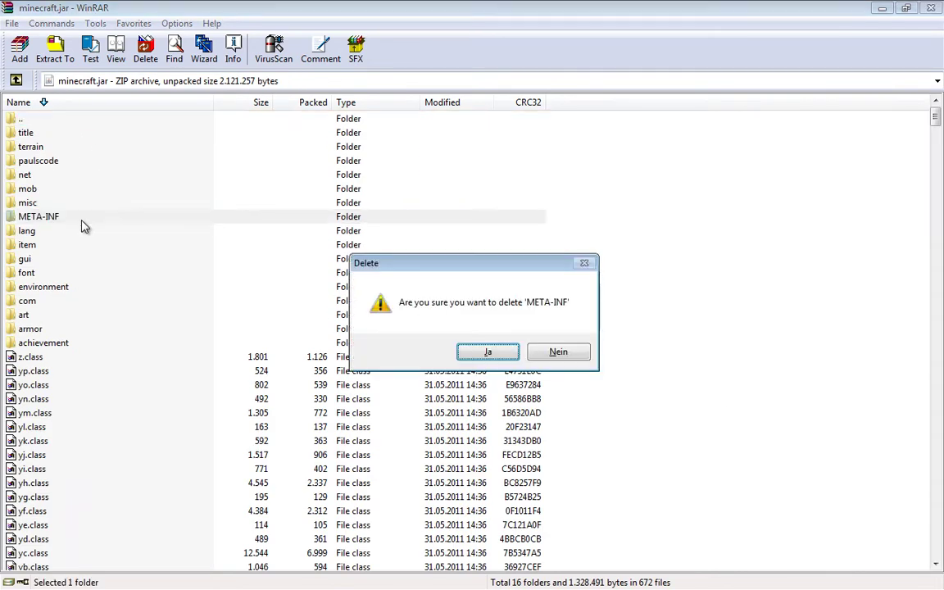
left_click(491, 357)
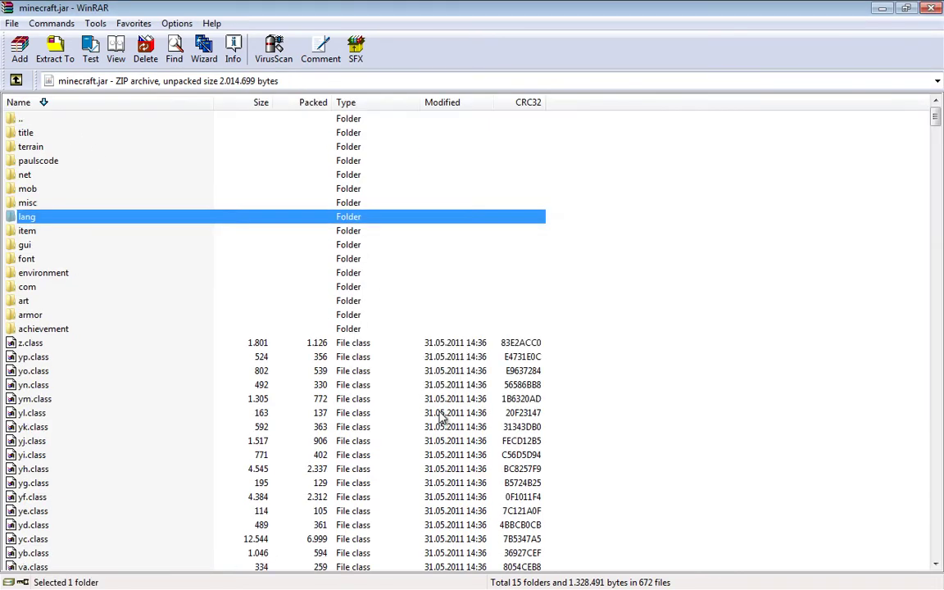
Step: Shrink the minecraft.jar window, open #01 - ModLoader.zip and arrange both archives so their contents are accessible
double_click(258, 16)
left_click_drag(410, 78, 498, 193)
left_click(261, 17)
double_click(287, 18)
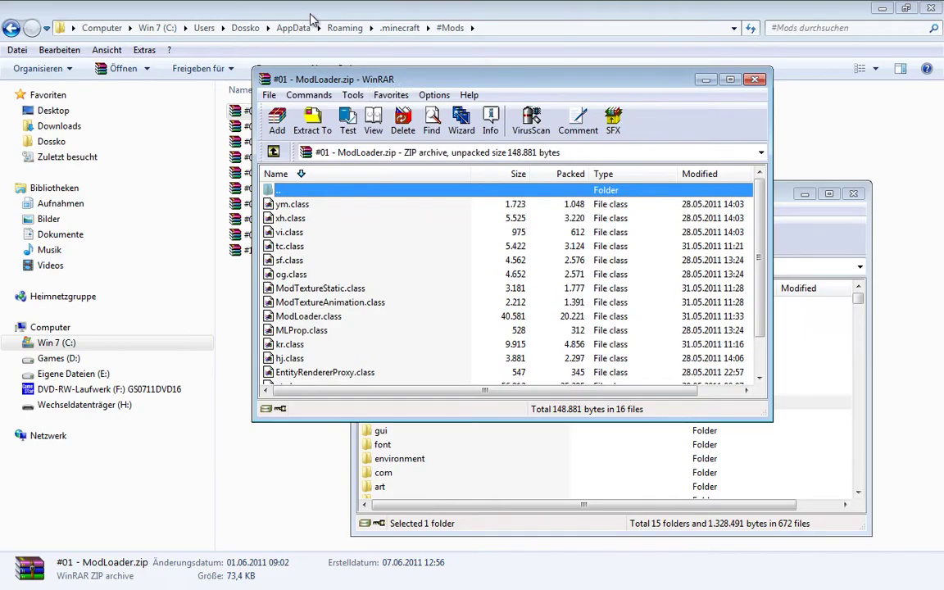
left_click_drag(384, 81, 145, 20)
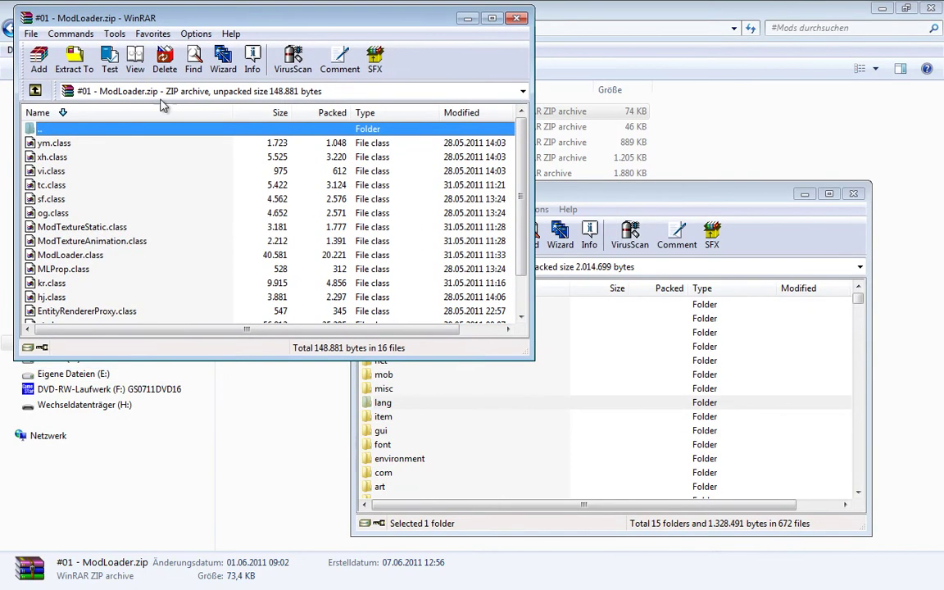
Step: Add all files from #01 - ModLoader.zip to minecraft.jar with Store compression, and close the ModLoader archive
left_click(105, 172)
key("ctrl+a")
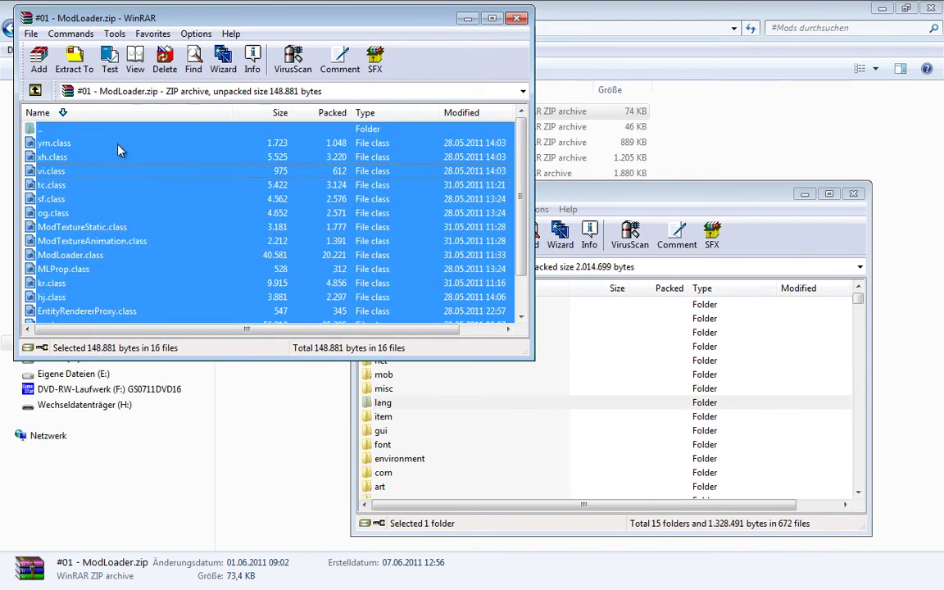
left_click_drag(758, 479, 757, 480)
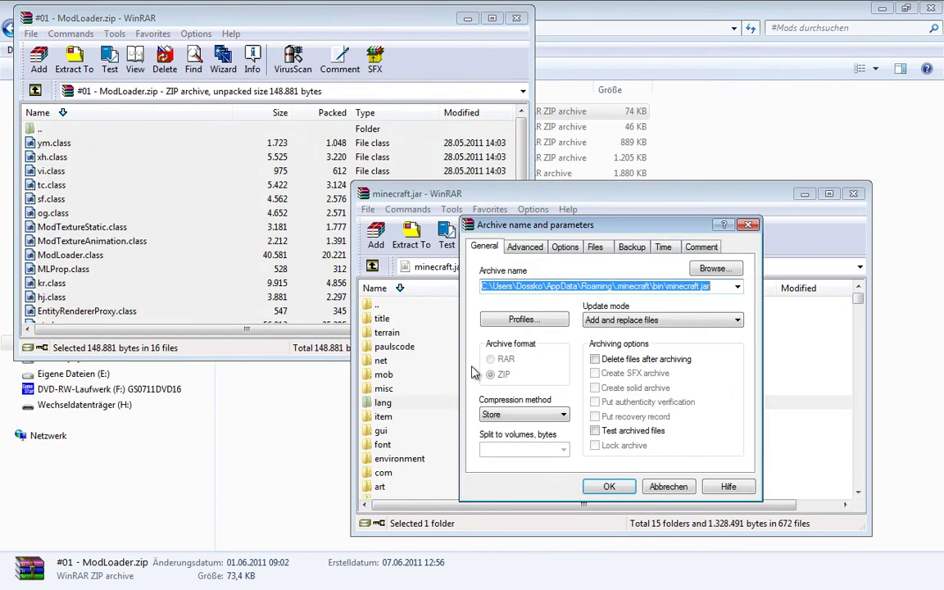
left_click(528, 416)
left_click(606, 489)
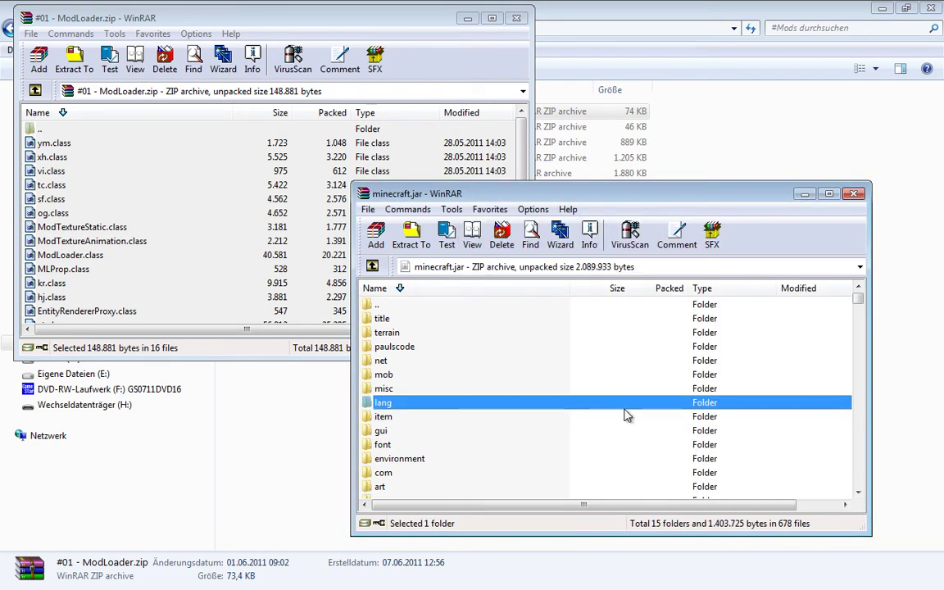
left_click(516, 18)
Step: Open #02 - AudioMod.zip and arrange the #Mods folder and both archive windows so all three are reachable
left_click_drag(401, 201, 459, 214)
double_click(277, 126)
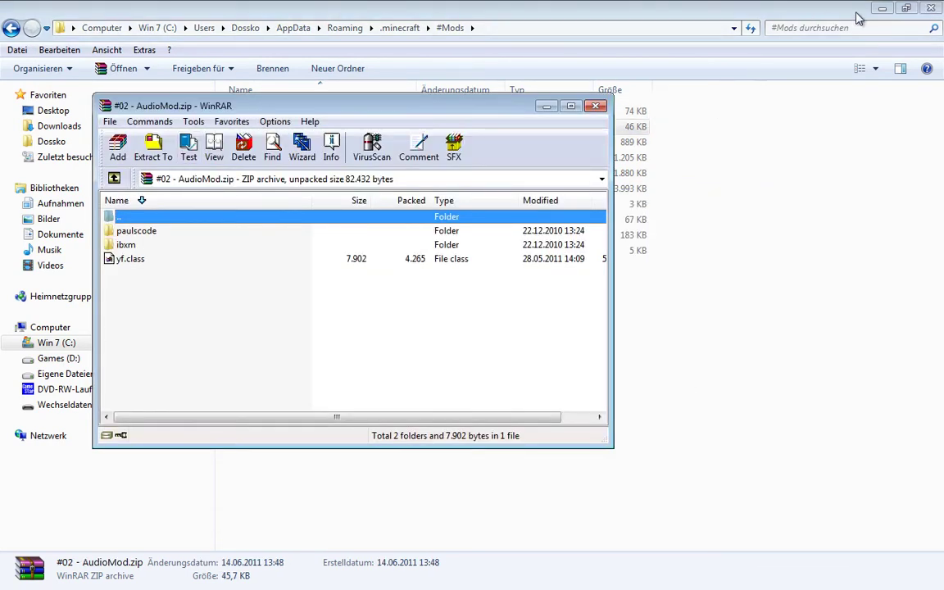
left_click(905, 8)
left_click_drag(369, 89, 190, 27)
left_click_drag(596, 441, 520, 355)
left_click(544, 162)
left_click_drag(446, 106, 440, 232)
Step: Add the full contents of #02 - AudioMod.zip to minecraft.jar and close the AudioMod archive
key("ctrl+a")
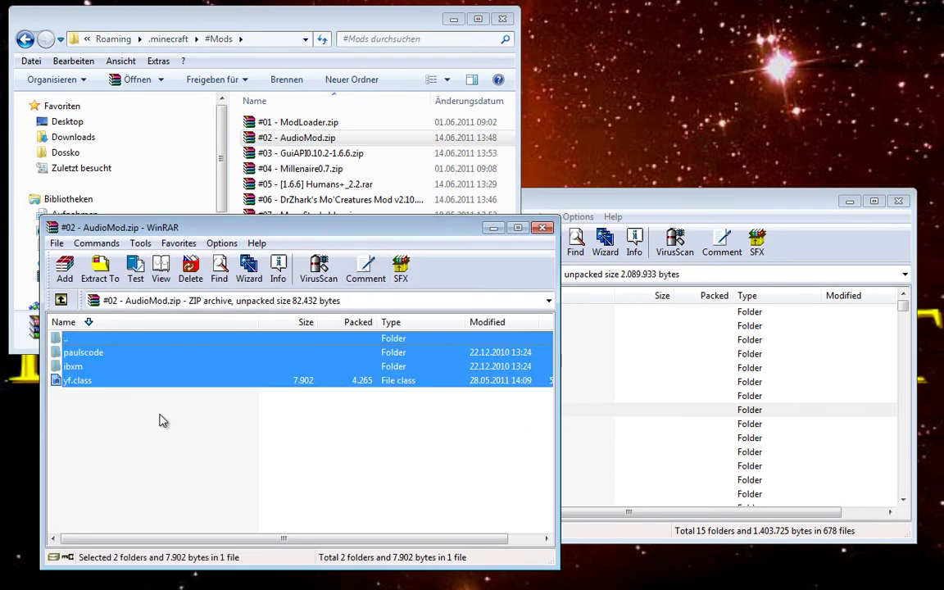
left_click_drag(186, 366, 840, 451)
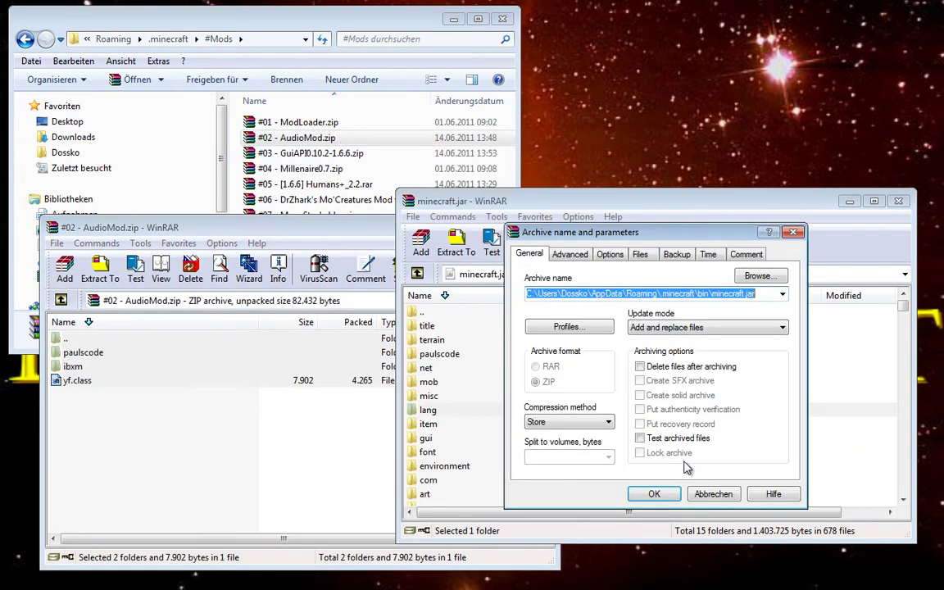
left_click(653, 492)
left_click(308, 223)
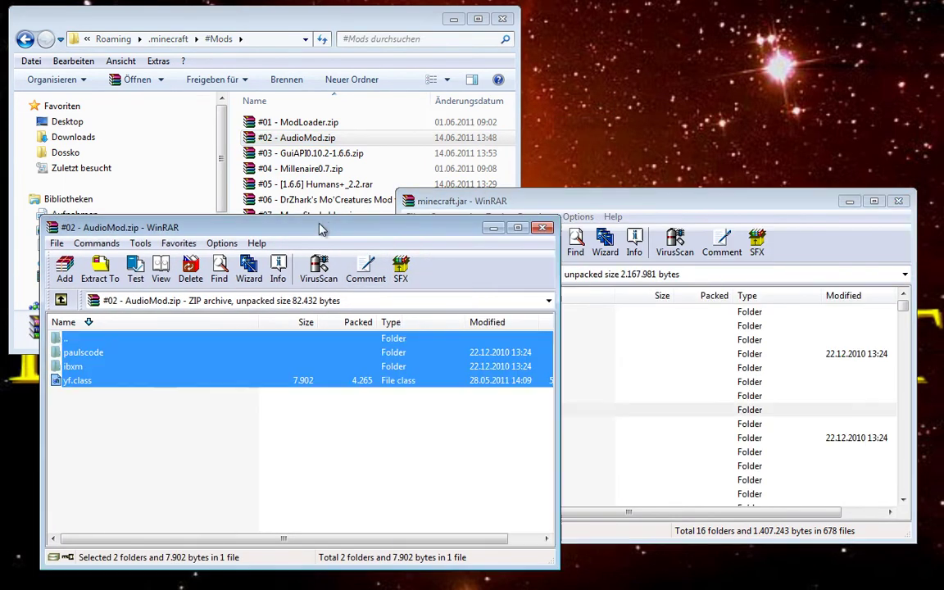
left_click(544, 227)
Step: Add the full contents of #03 - GuiAPI0.10.2-1.6.6.zip to minecraft.jar and close the GuiAPI archive
double_click(311, 153)
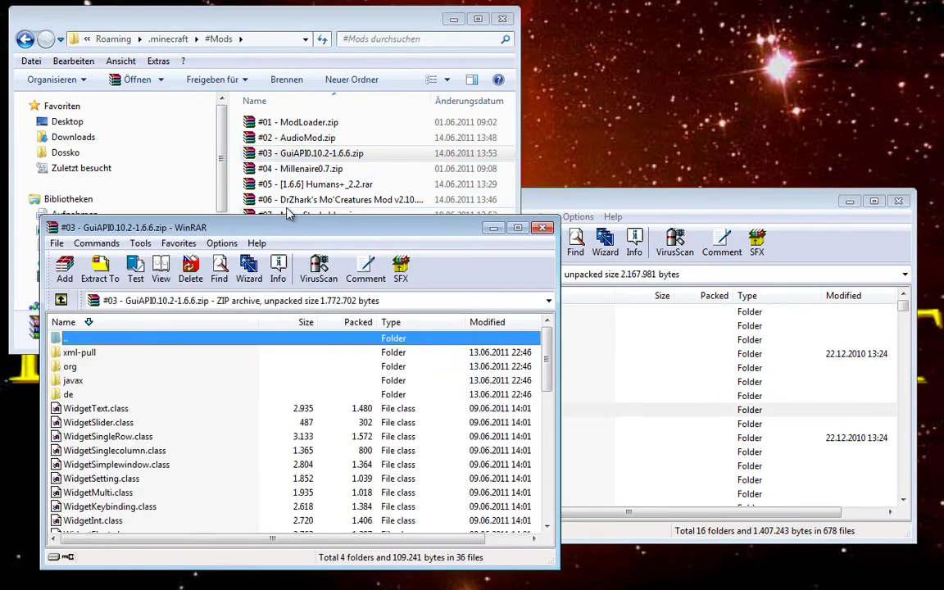
key("ctrl+a")
left_click_drag(73, 352, 706, 480)
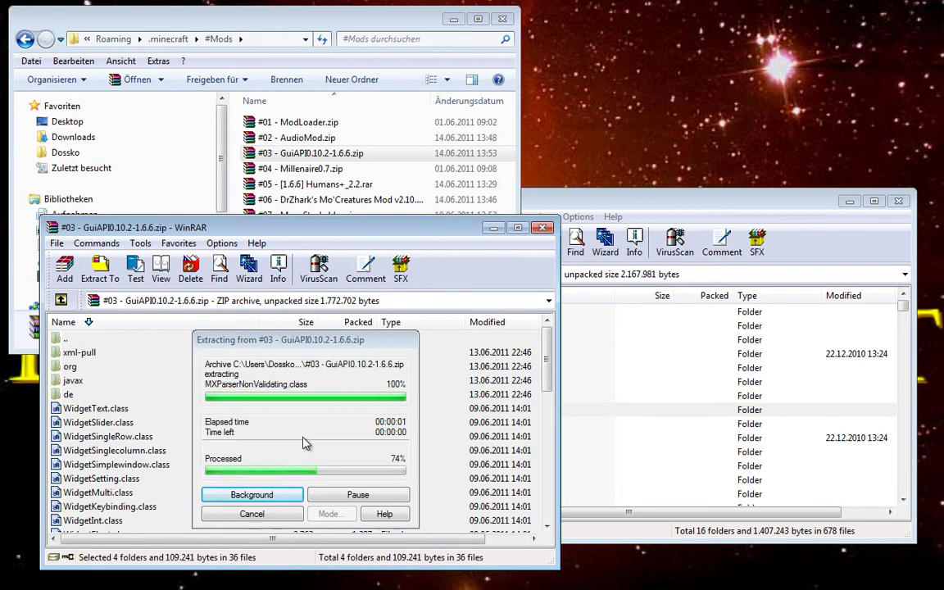
left_click(654, 493)
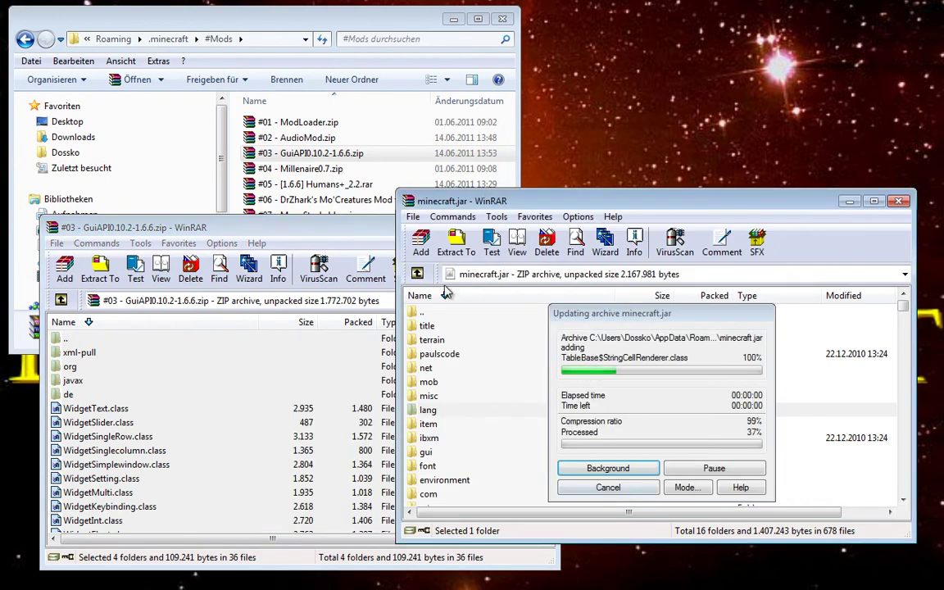
left_click(543, 229)
Step: Open #04 - Millenaire0.7.zip and select millenaire0.7.zip inside its "Put in mods folder" directory
double_click(295, 168)
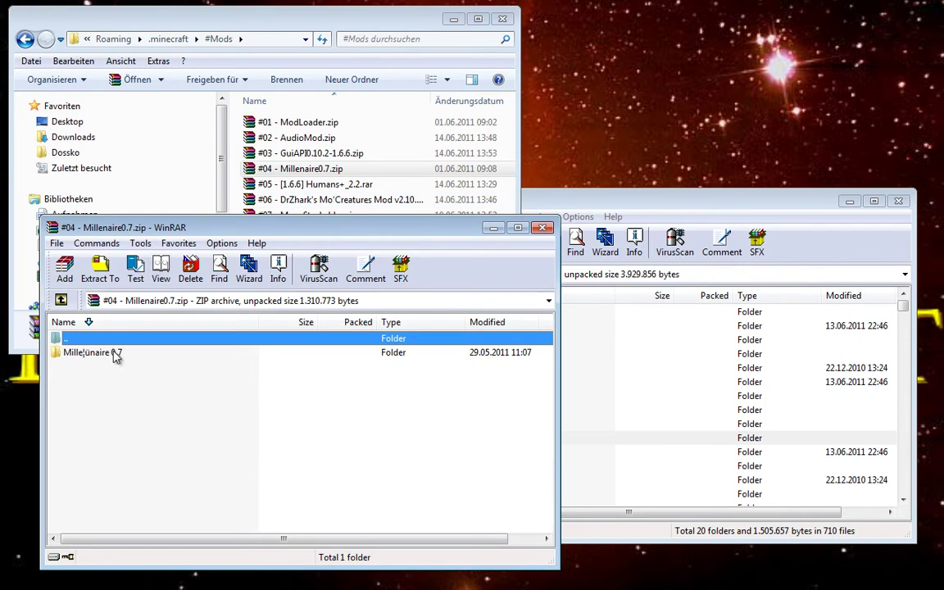
left_click(115, 355)
double_click(93, 354)
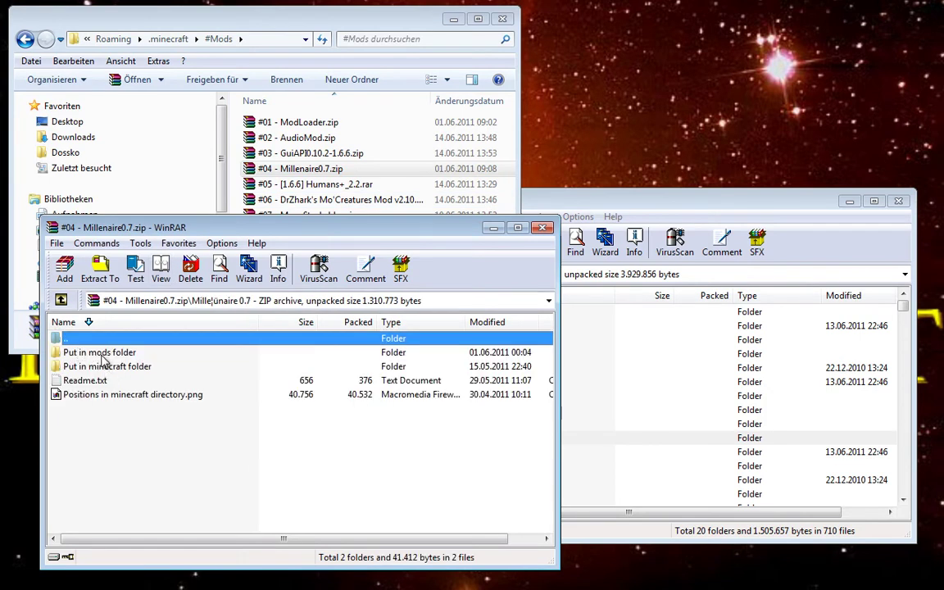
double_click(104, 354)
left_click(98, 354)
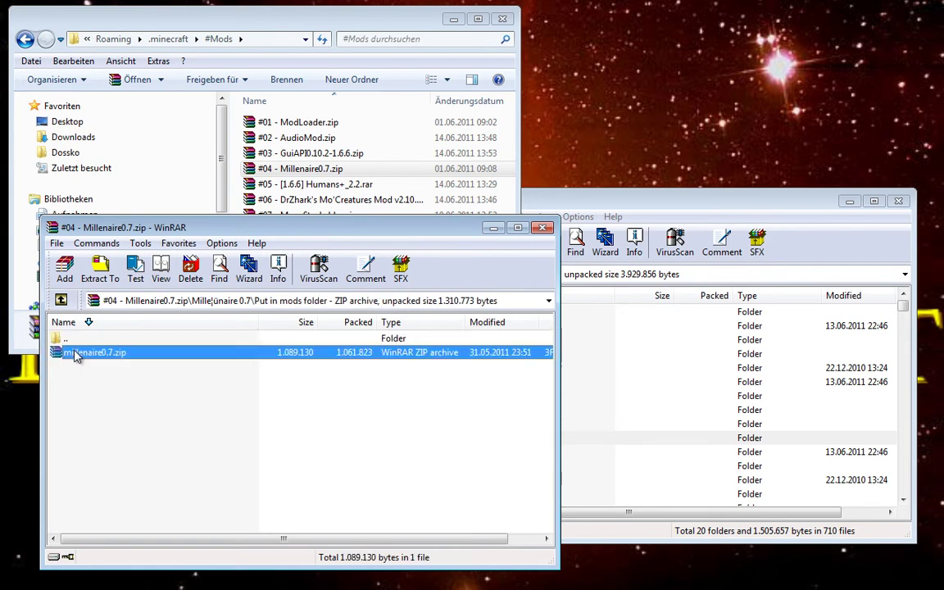
Step: Check the .minecraft mods folder for the millenaire0.7.zip file
left_click(170, 38)
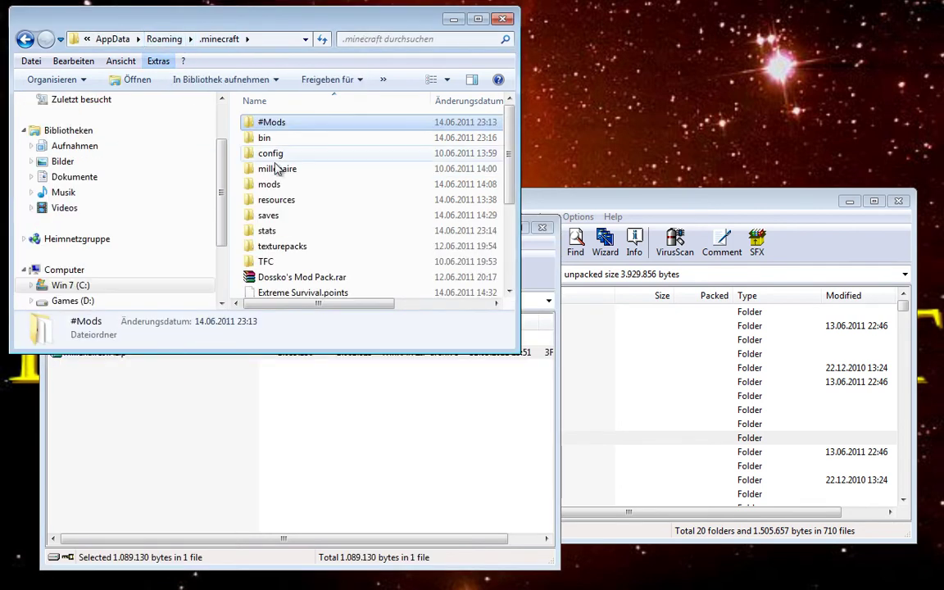
left_click(270, 185)
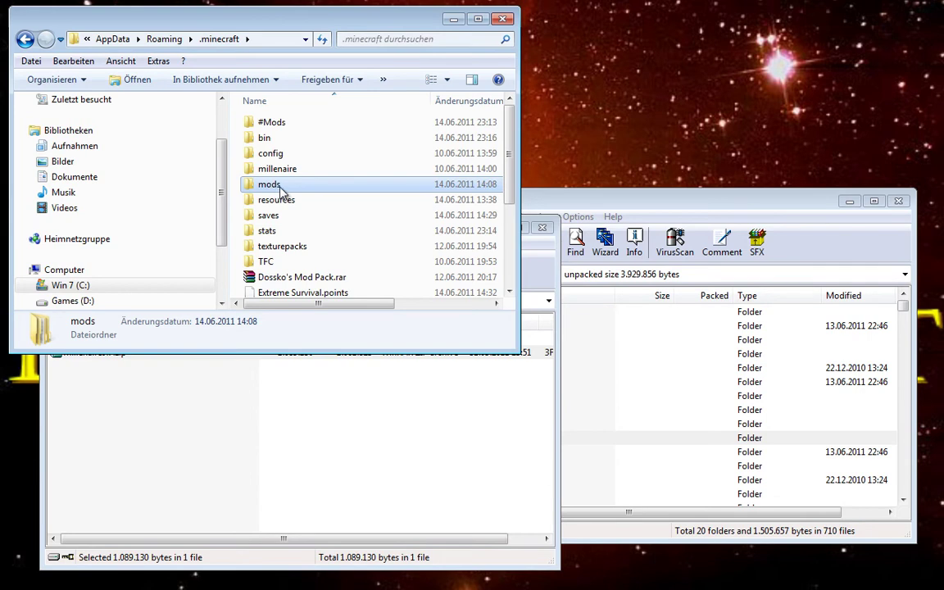
double_click(294, 190)
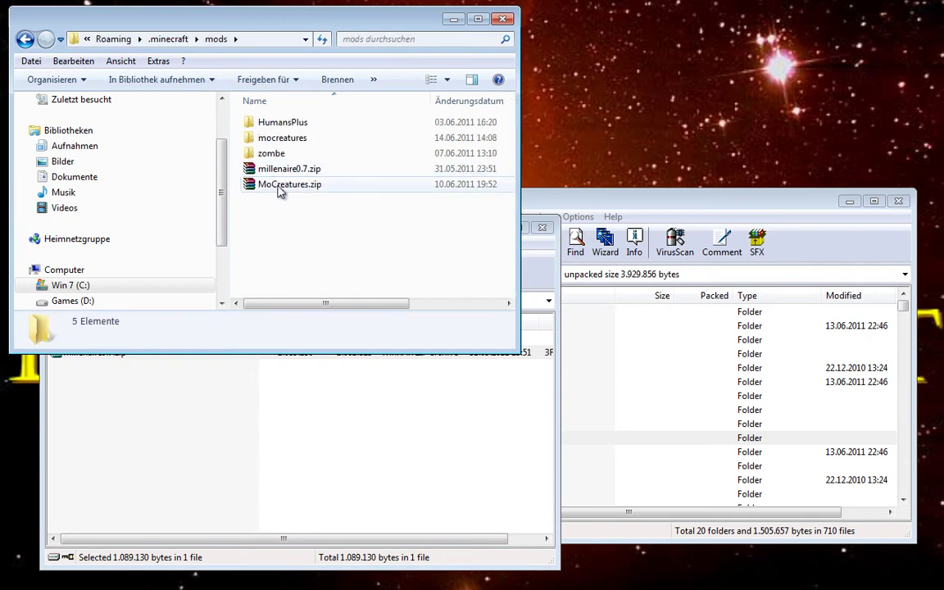
left_click(283, 174)
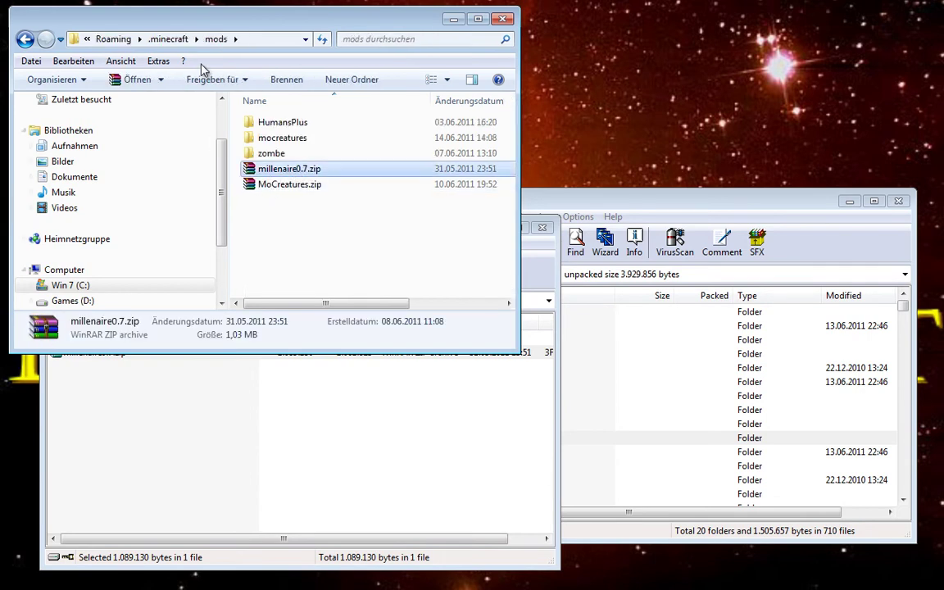
Step: Return to the #Mods folder and bring the #04 - Millenaire0.7.zip archive back to the front
left_click(168, 38)
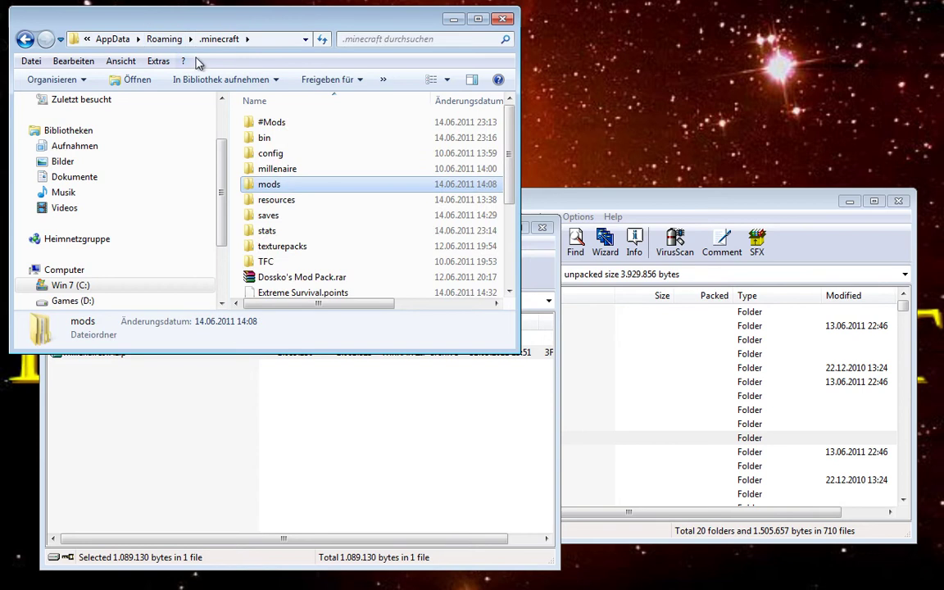
double_click(282, 123)
left_click(303, 396)
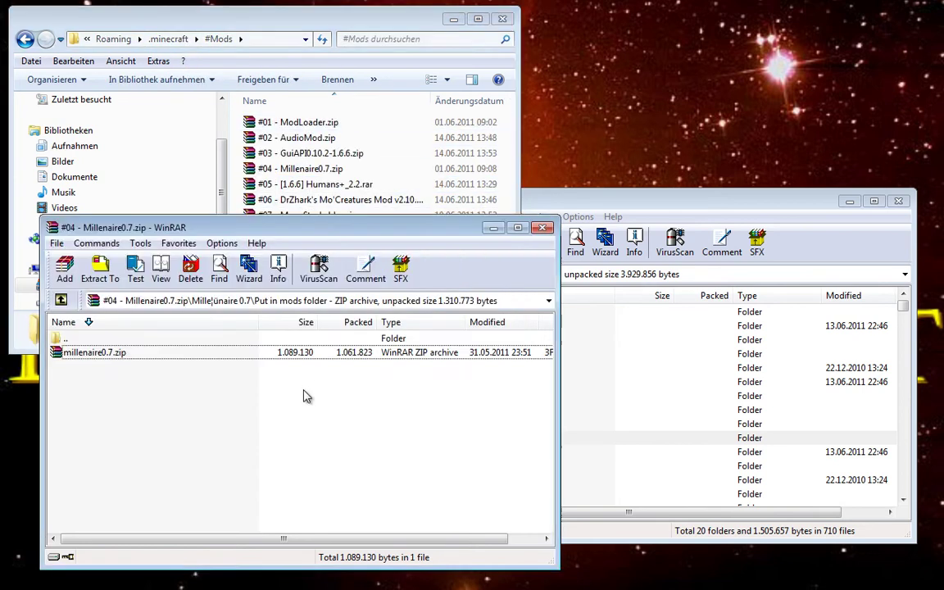
Step: Open the "Put in minecraft folder" directory of the Millenaire archive and select its millenaire folder
double_click(93, 340)
left_click(107, 368)
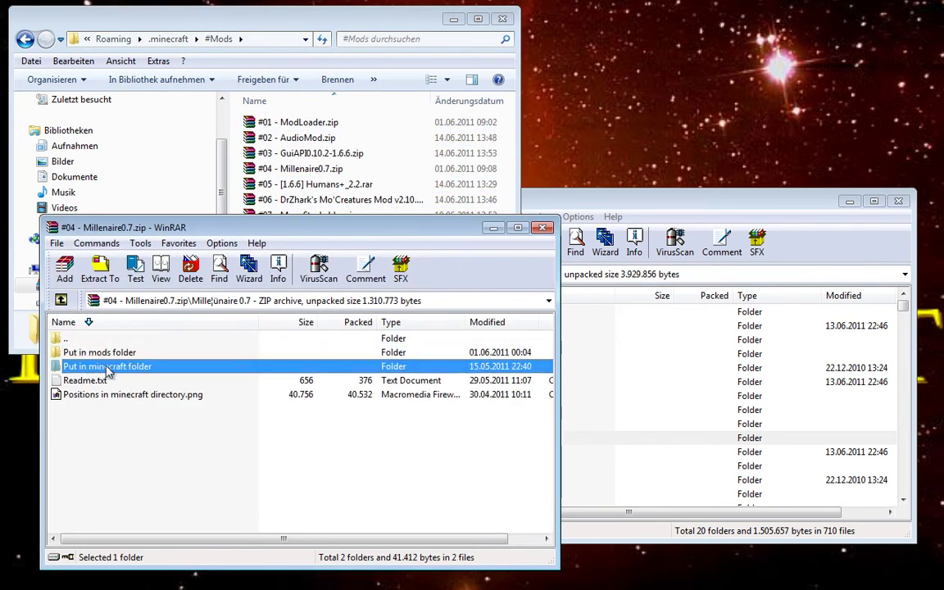
double_click(113, 369)
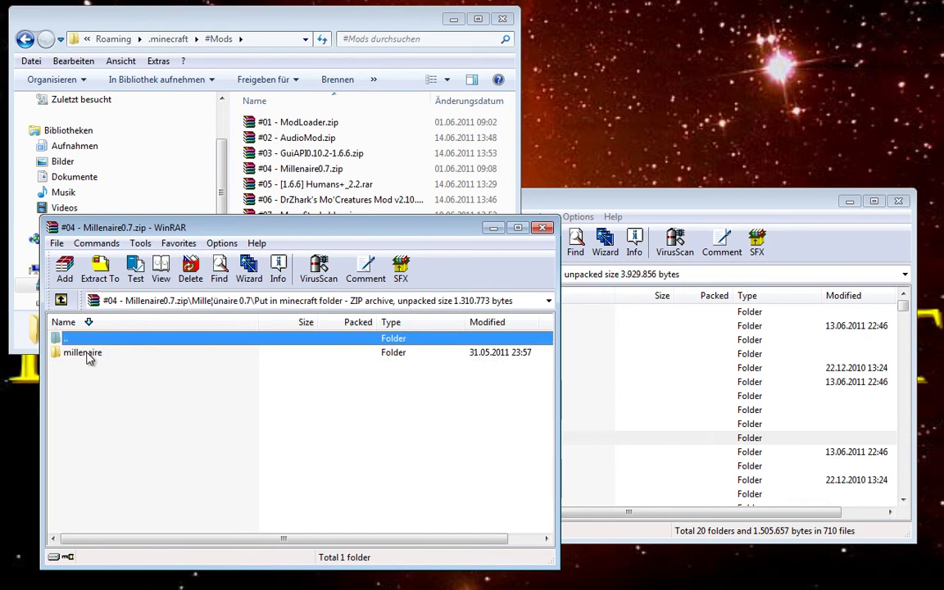
left_click(87, 355)
Step: Check .minecraft for the millenaire folder, and return to #Mods and the Millenaire archive
left_click(184, 40)
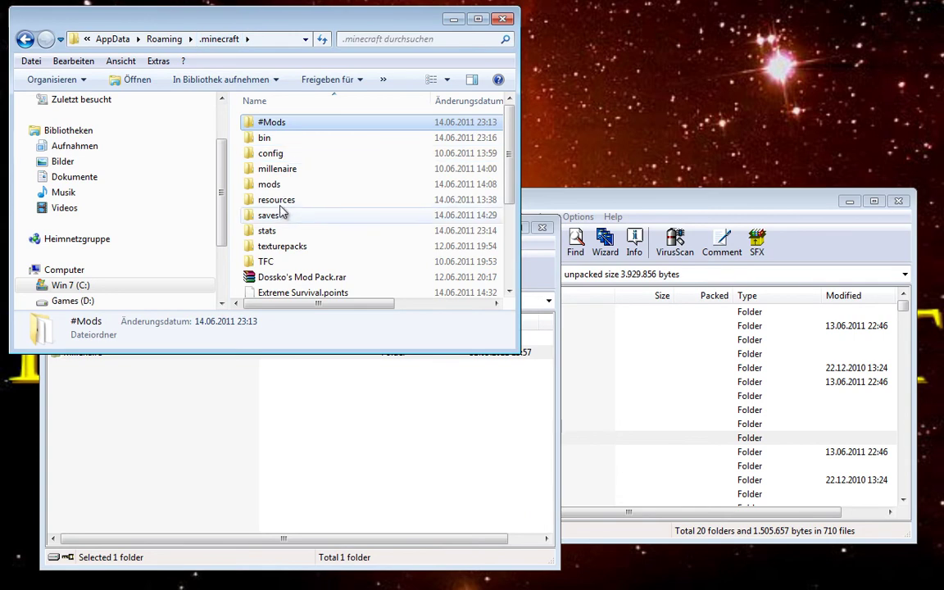
left_click(286, 169)
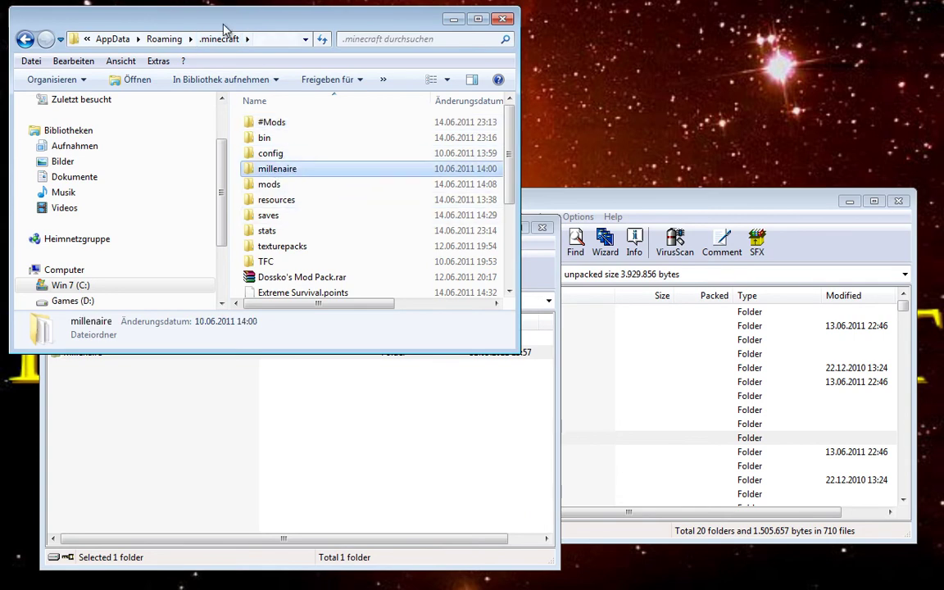
double_click(271, 122)
left_click(271, 364)
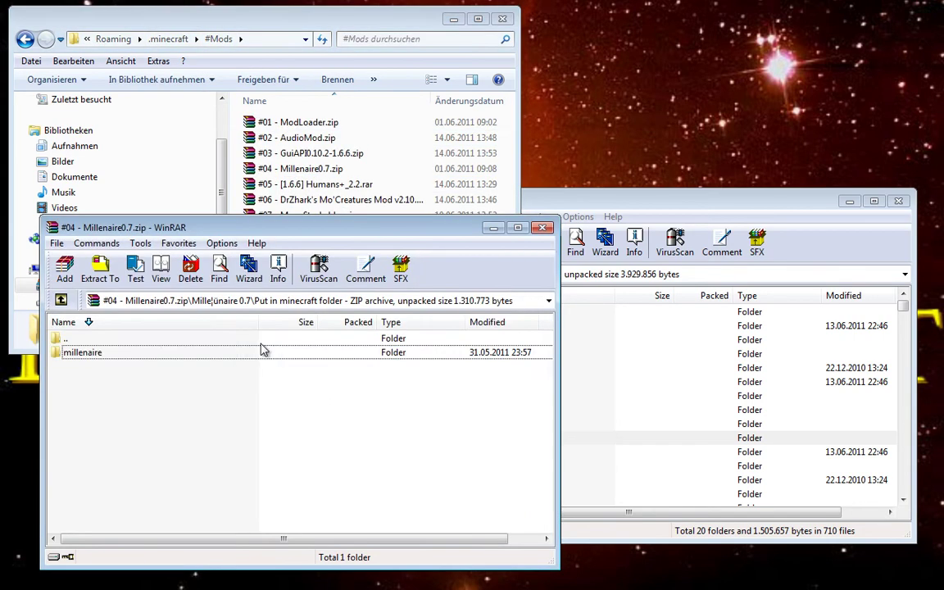
Step: Leave the Millenaire archive for #05 - [1.6.6] Humans+_2.2.rar, move and narrow its window, and select its mods folder
double_click(139, 338)
double_click(143, 339)
double_click(143, 339)
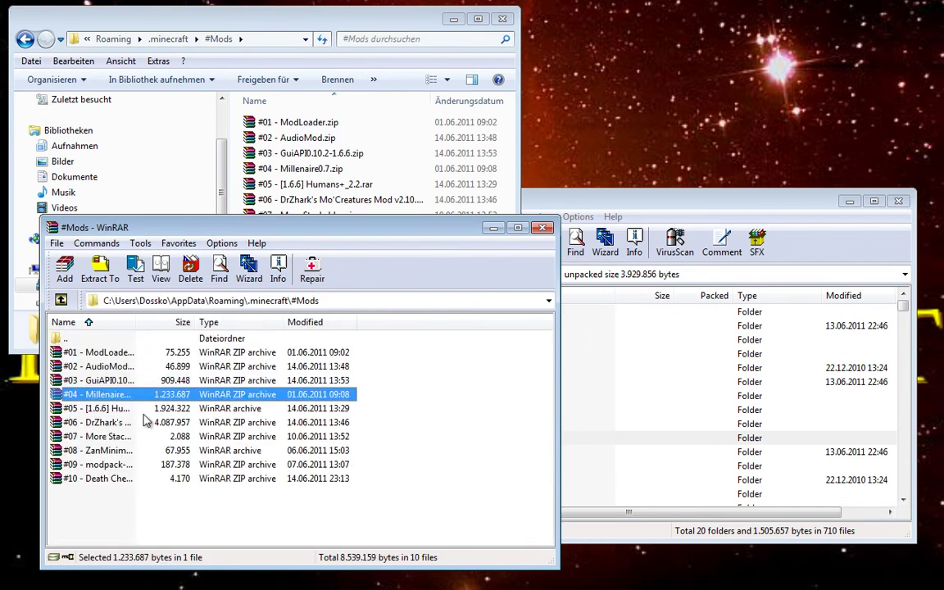
double_click(143, 412)
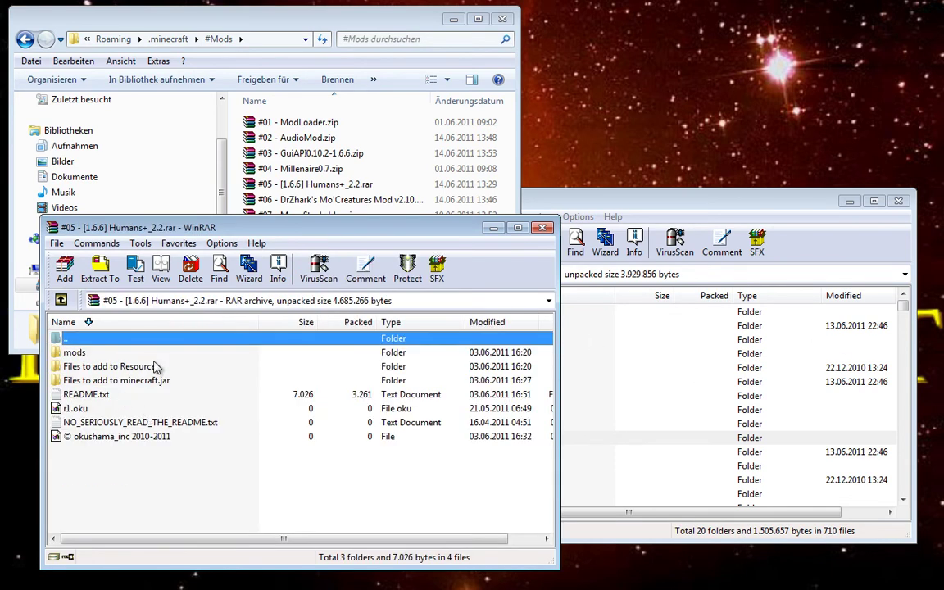
left_click_drag(141, 230, 118, 165)
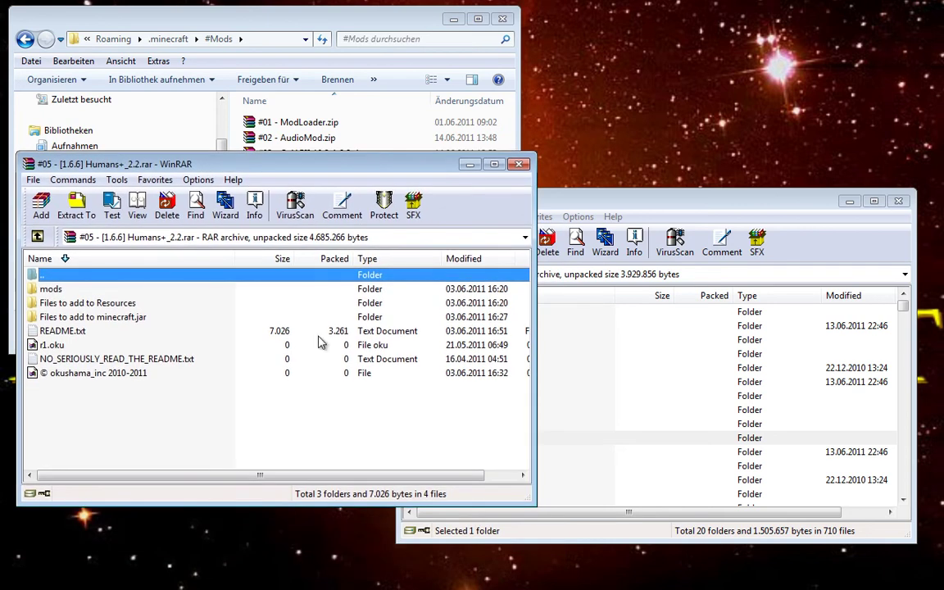
left_click_drag(531, 506, 445, 552)
left_click(51, 290)
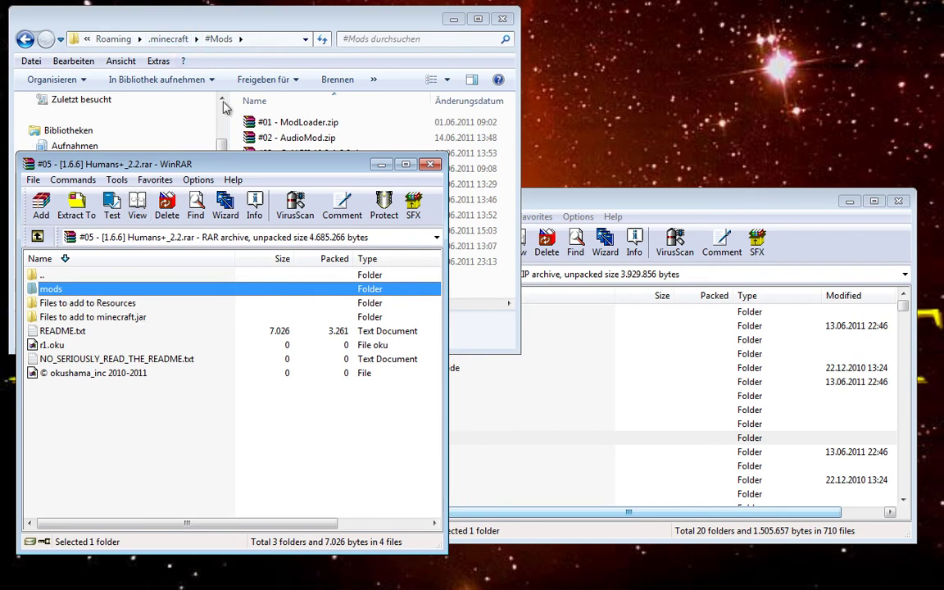
Step: Open the .minecraft mods folder as the destination for the Humans+ mods files and bring the archive back to the front
left_click_drag(197, 28, 193, 31)
left_click(175, 45)
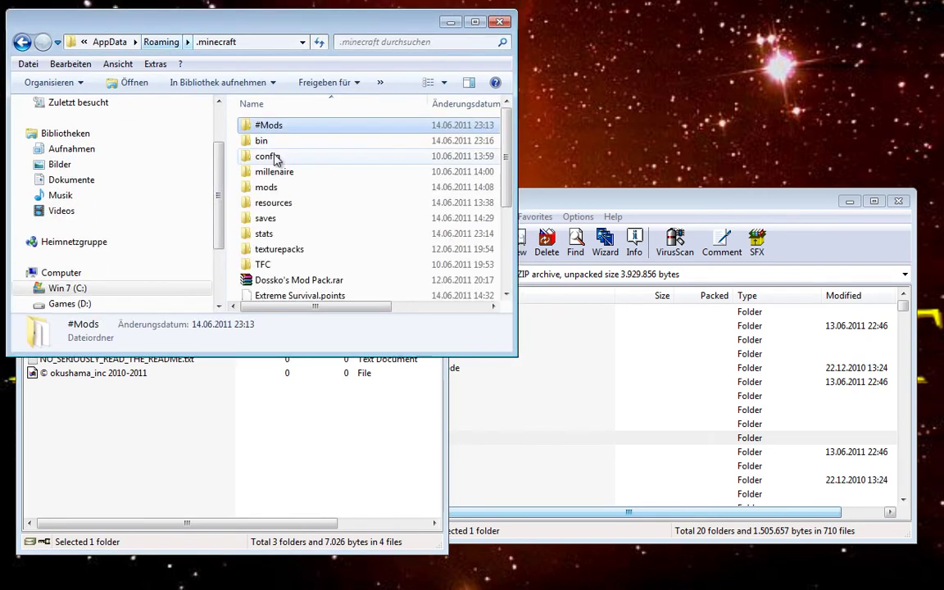
double_click(285, 195)
left_click(95, 384)
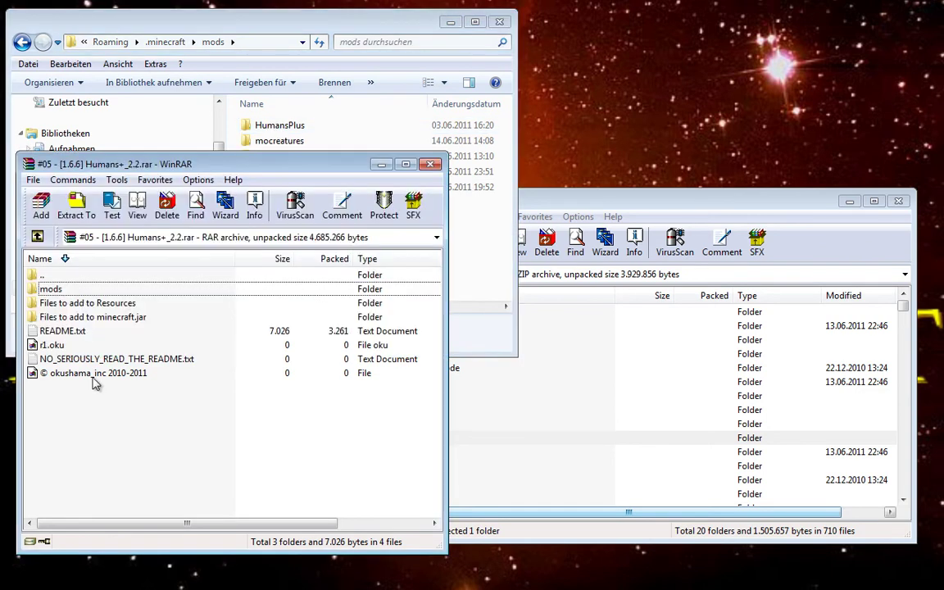
Step: Reopen the Humans+ archive from the #Mods list and look inside its mods folder
key("BackSpace")
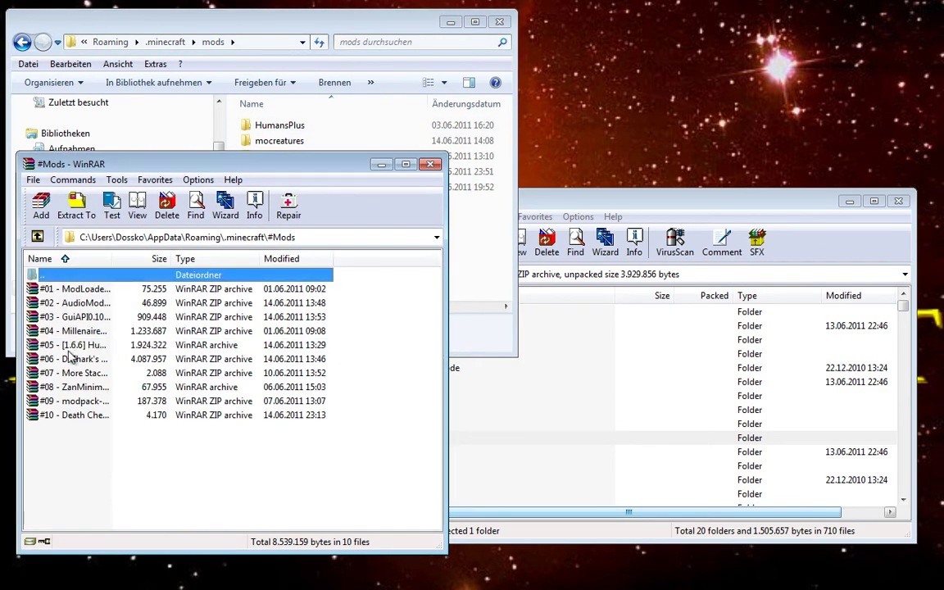
double_click(69, 351)
left_click(73, 291)
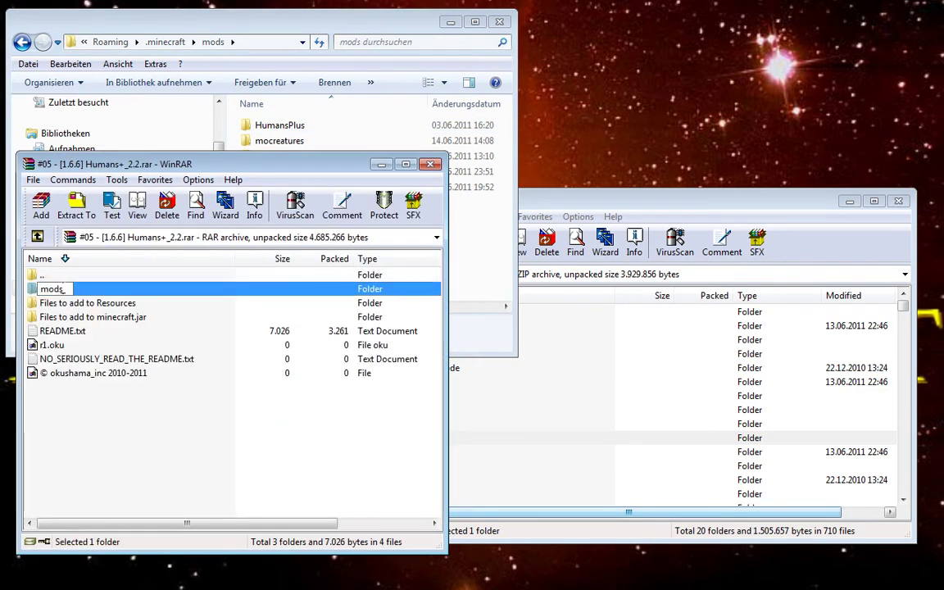
double_click(78, 291)
double_click(56, 276)
Step: View the Humans+ archive's "Files to add to Resources" directory and open the resources folder inside .minecraft
left_click(72, 305)
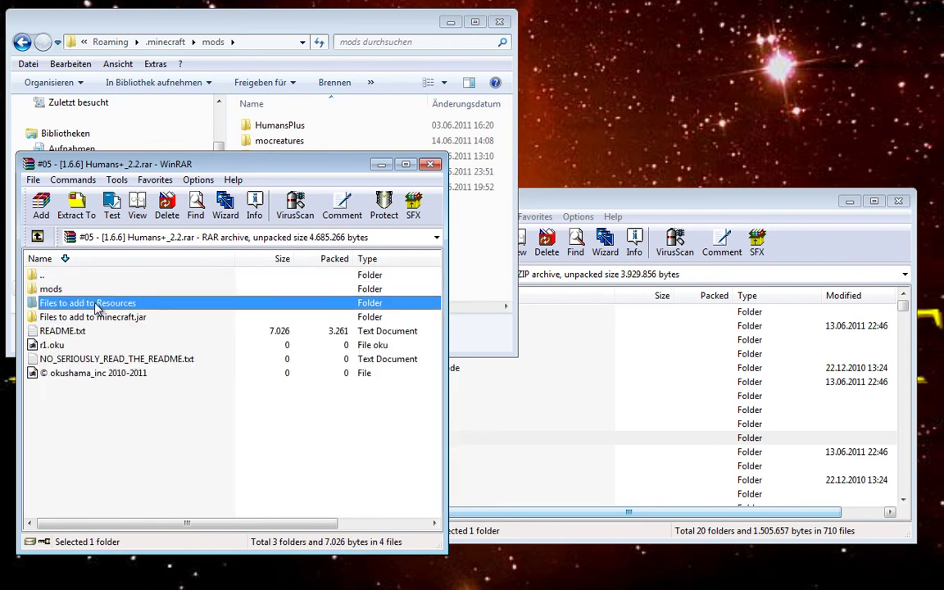
double_click(102, 304)
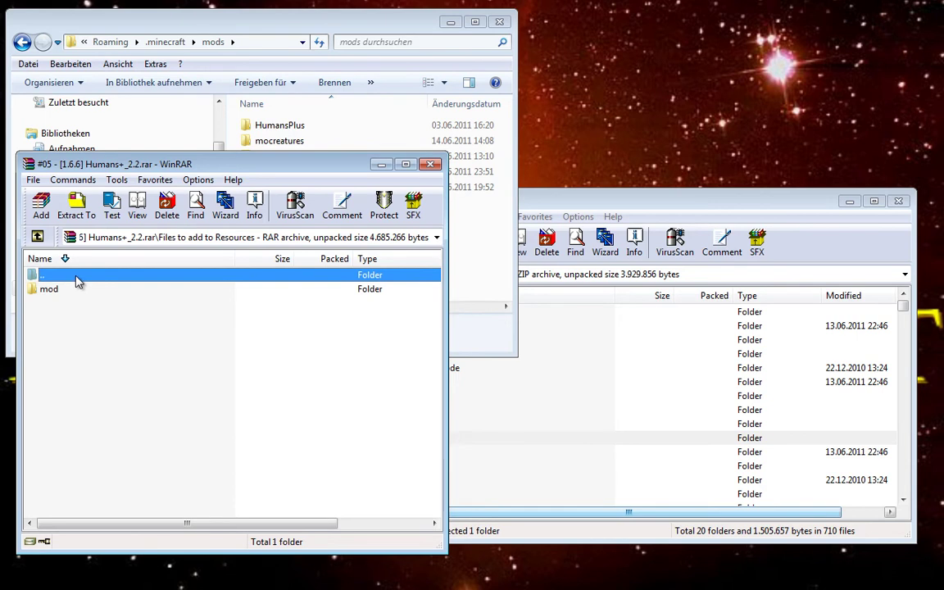
double_click(75, 277)
left_click(360, 128)
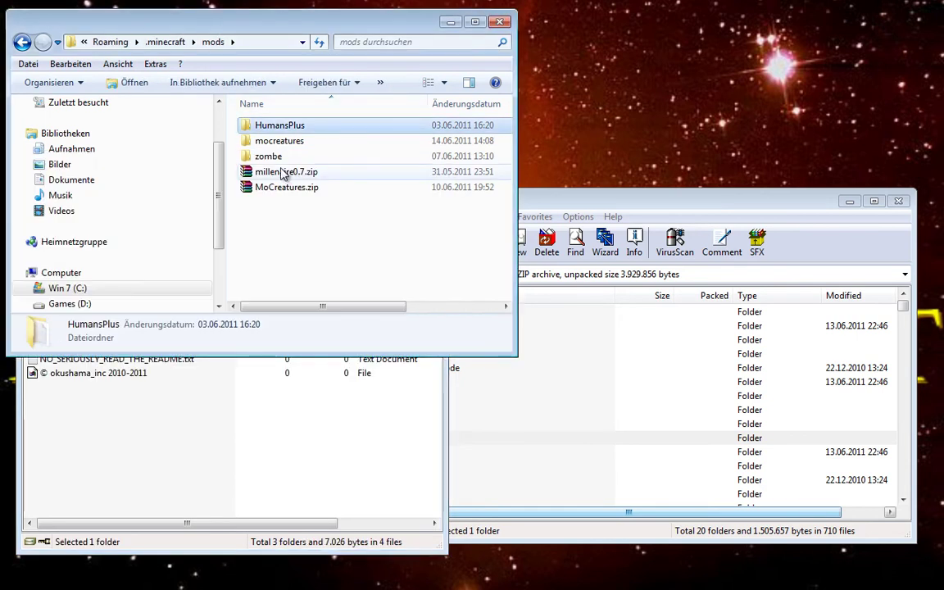
left_click(162, 42)
double_click(277, 204)
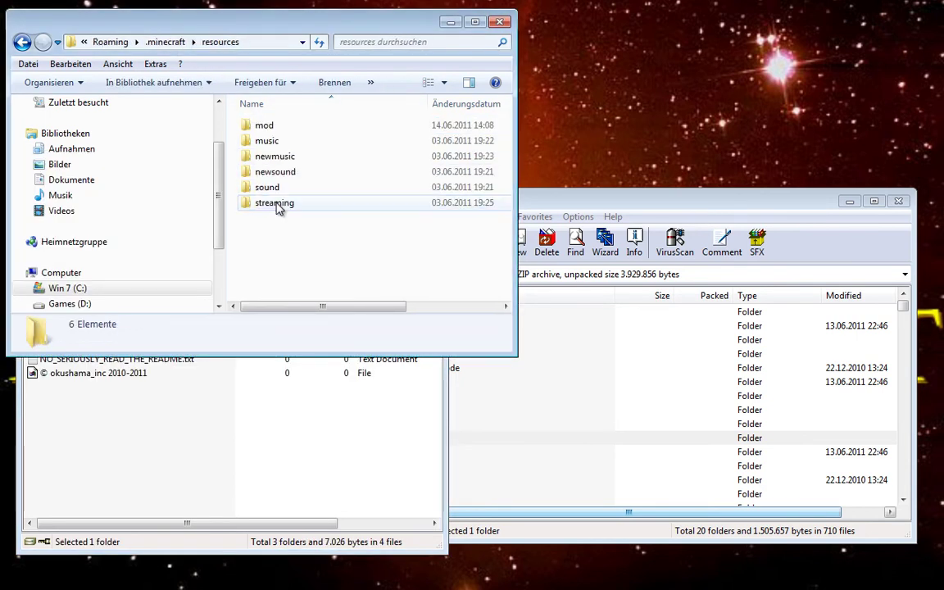
left_click(237, 400)
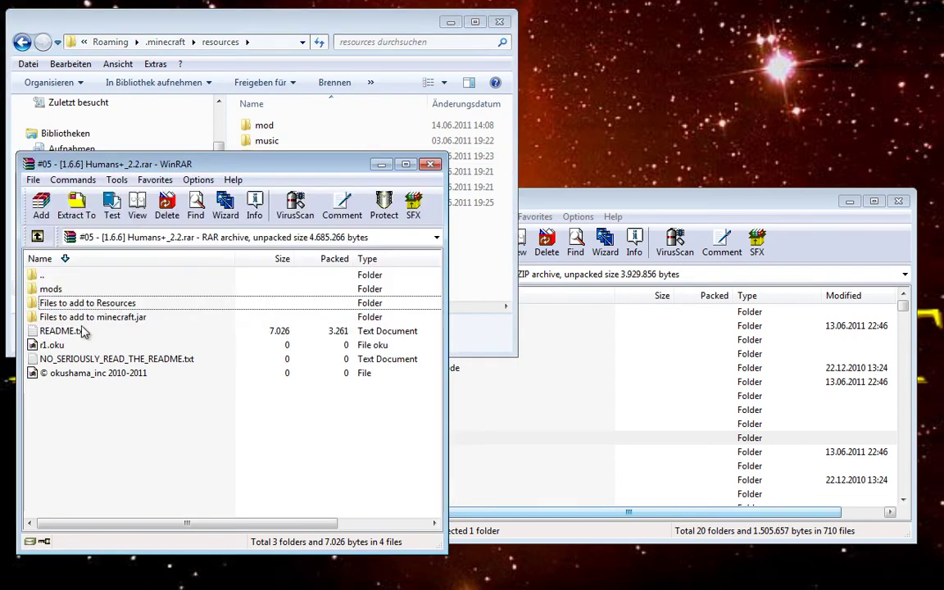
Step: Browse the Humans+ archive to Files to add to Resources\mod\sound and select the human folder
double_click(78, 303)
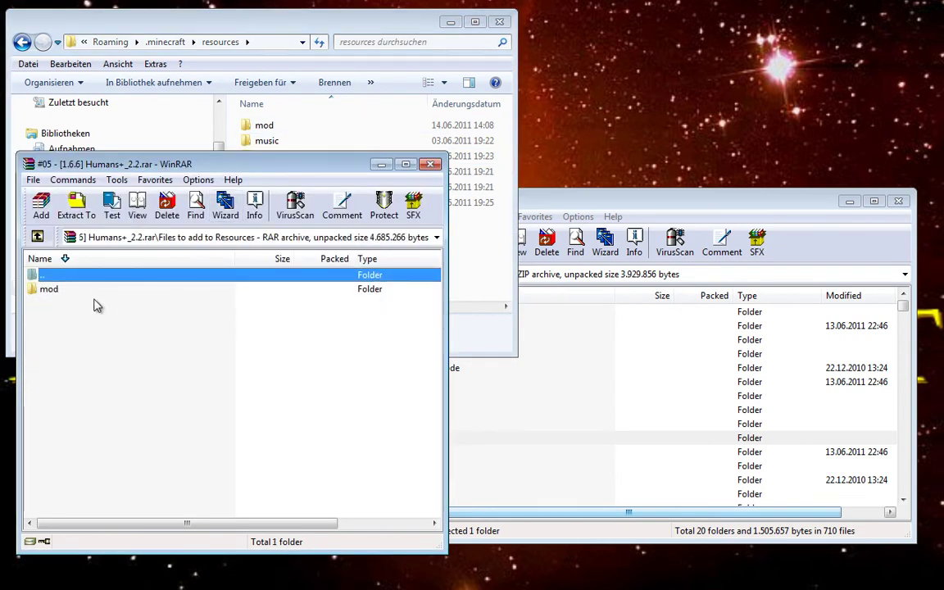
double_click(92, 291)
double_click(79, 291)
left_click(95, 291)
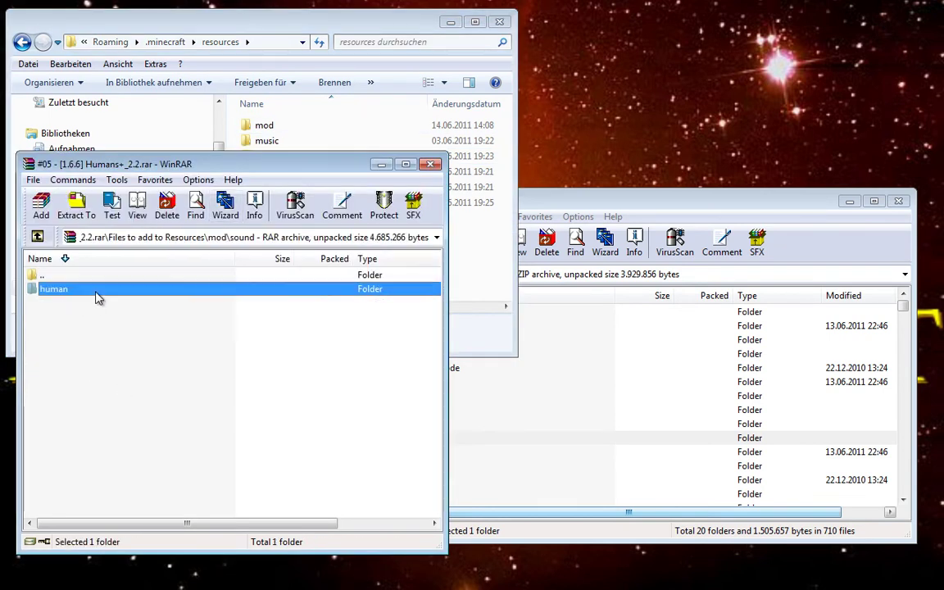
Step: Open mod\sound\human inside the .minecraft resources folder to check the installed Humans+ sound files
double_click(288, 127)
left_click(279, 156)
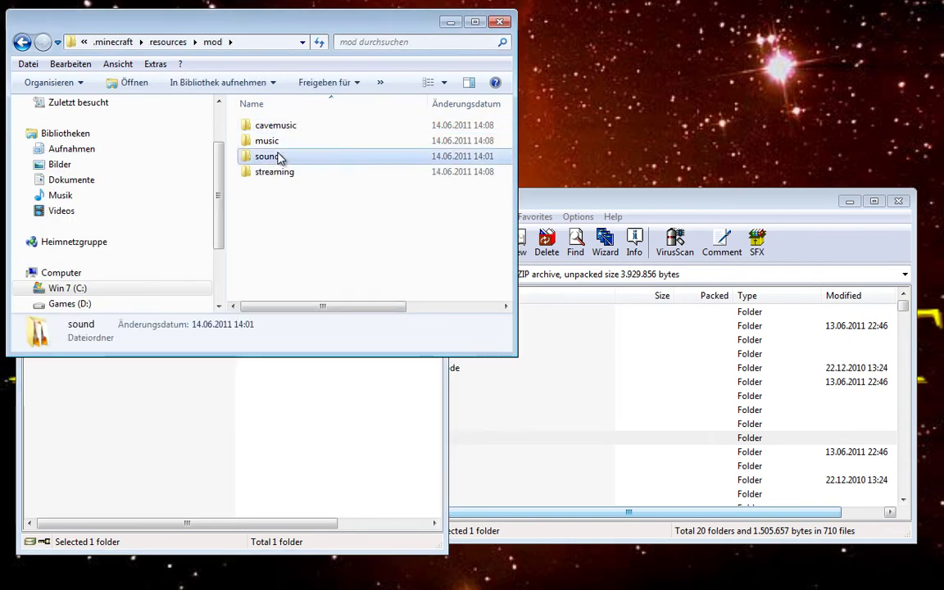
double_click(278, 156)
double_click(282, 129)
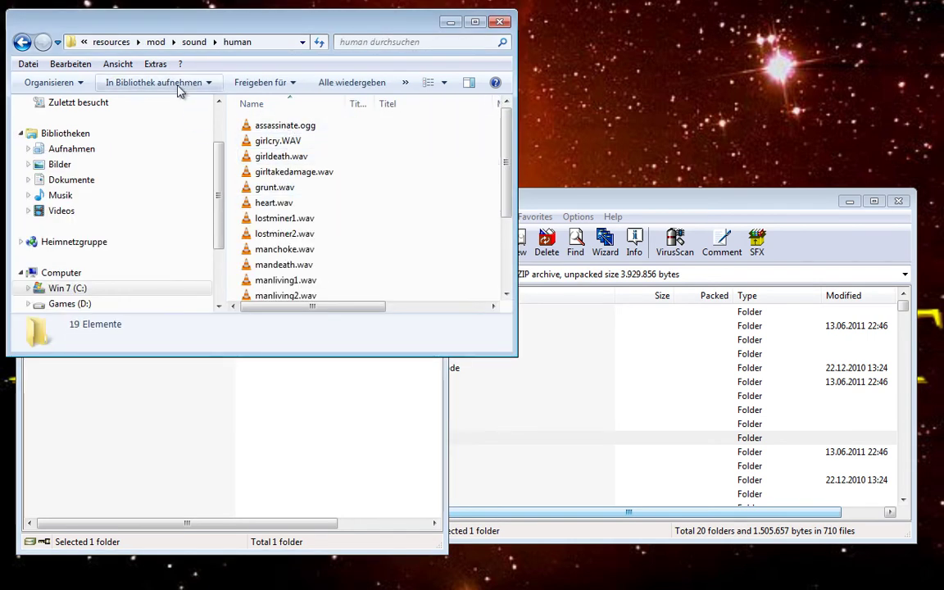
Step: Return the file browser to the #Mods folder and the Humans+ archive to its top level
left_click(114, 43)
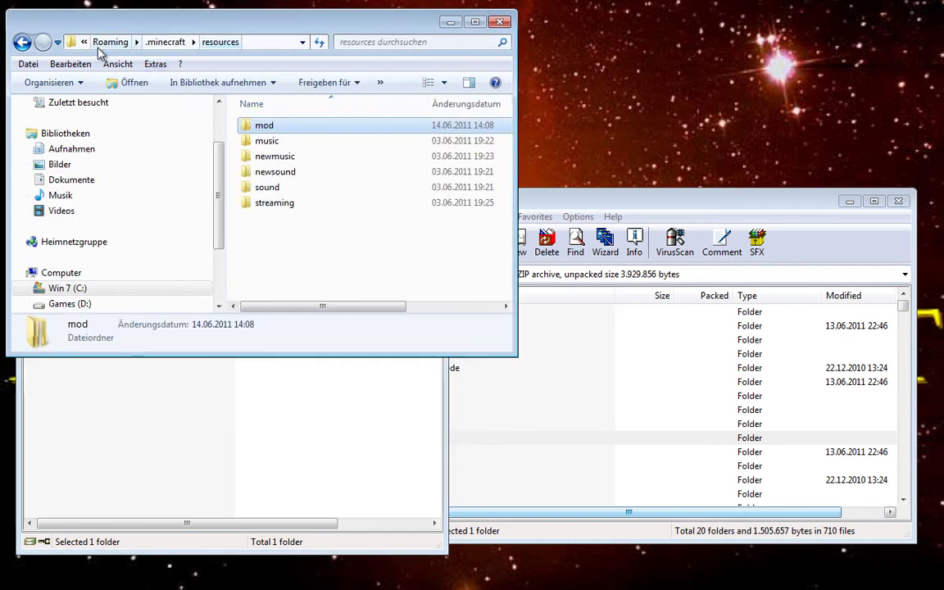
left_click(153, 48)
double_click(299, 127)
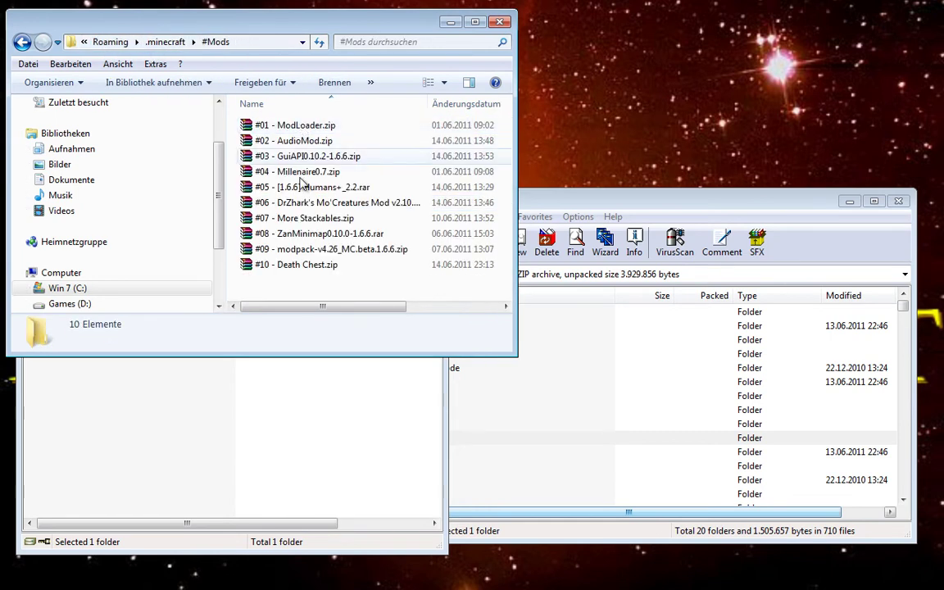
double_click(302, 185)
left_click(90, 276)
double_click(89, 280)
double_click(90, 280)
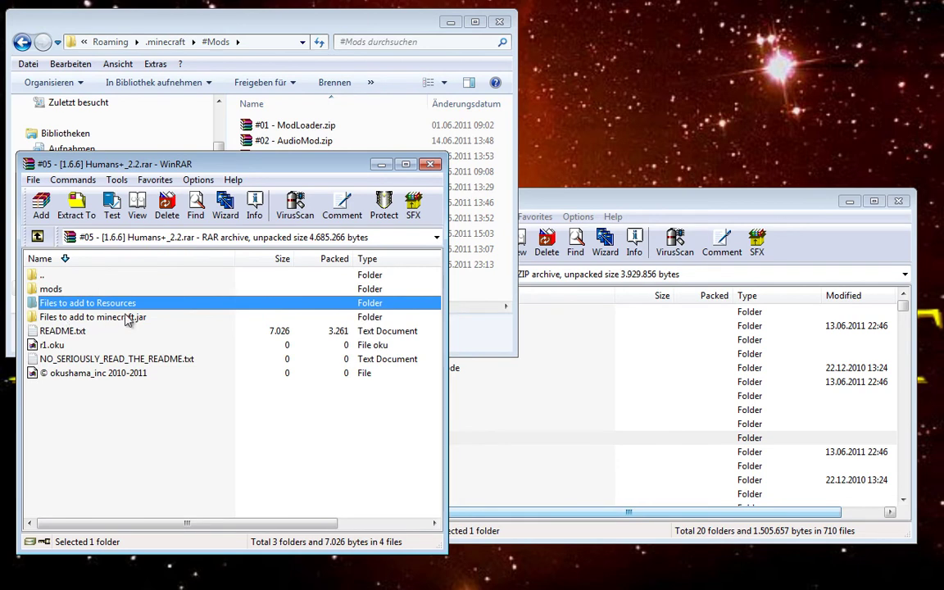
Step: Add everything in the Humans+ "Files to add to minecraft.jar" directory to minecraft.jar and close the Humans+ archive
double_click(123, 319)
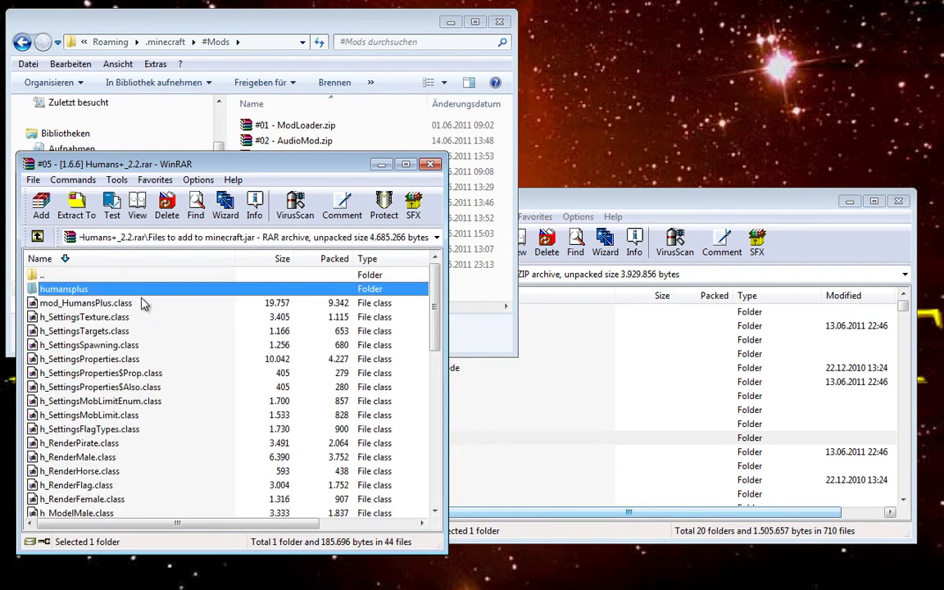
key("ctrl+a")
left_click_drag(123, 272, 714, 452)
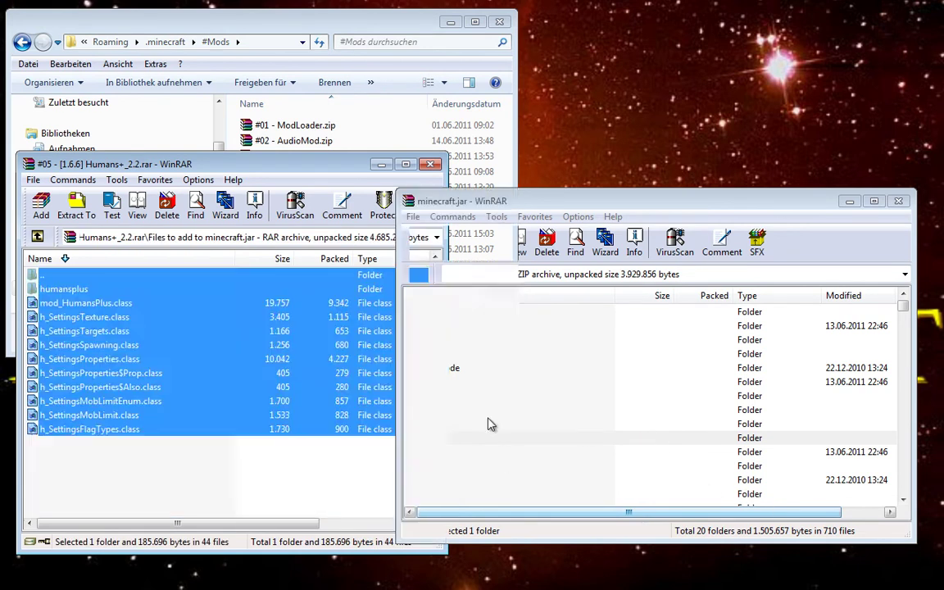
left_click(653, 492)
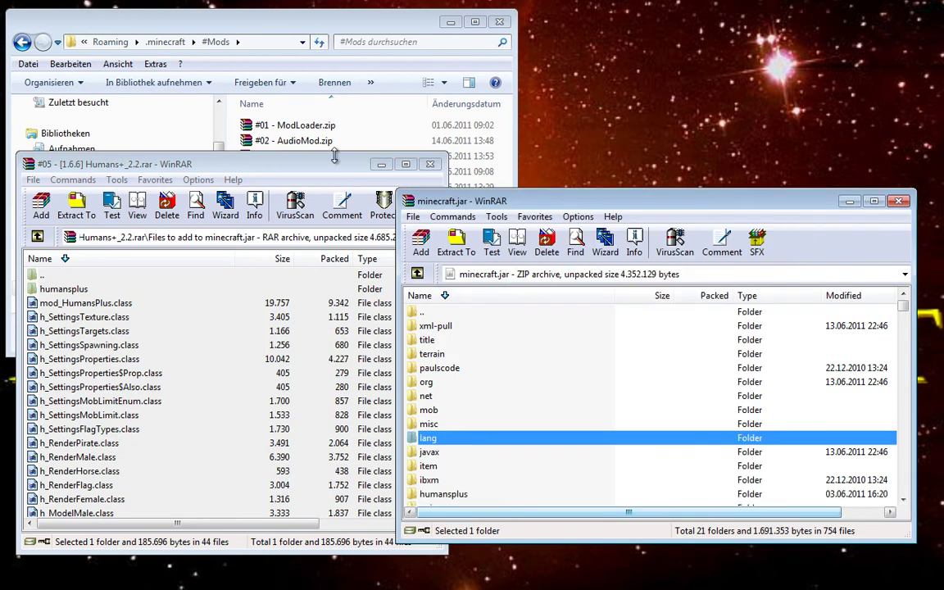
left_click(303, 160)
key("Escape")
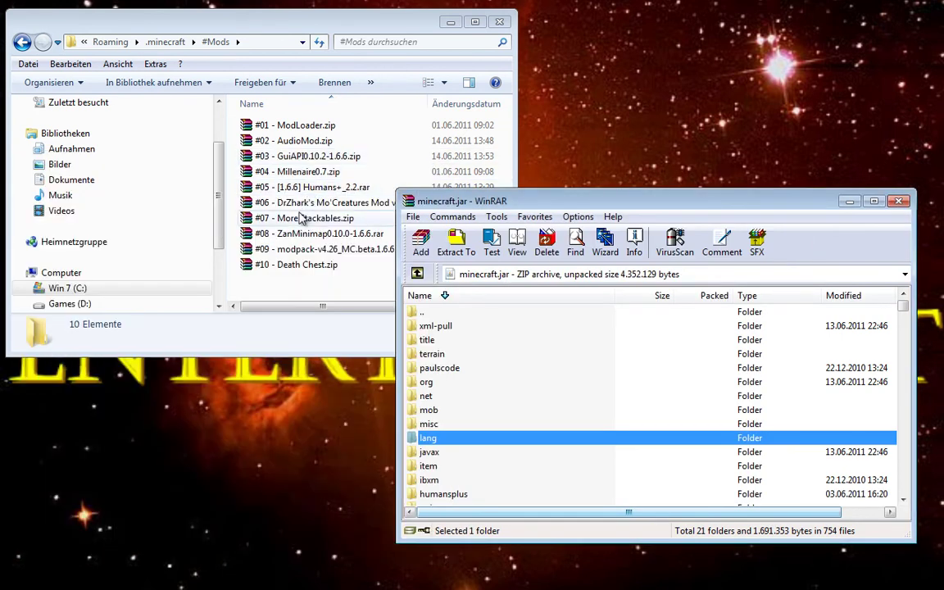
Step: Open #06 - DrZhark's Mo'Creatures Mod v2.10.3.zip, look inside its TFC folder and return to the archive's top level
double_click(316, 203)
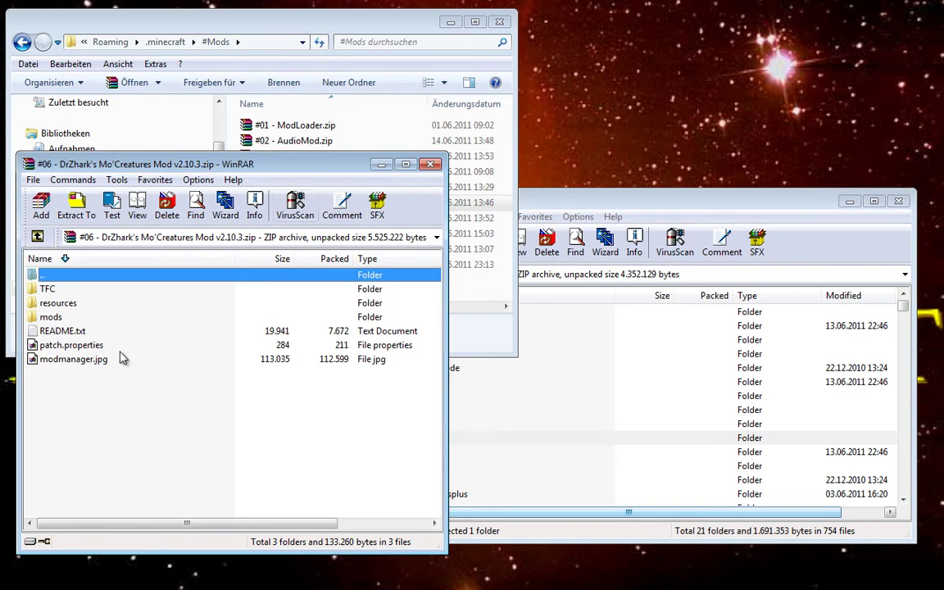
double_click(79, 290)
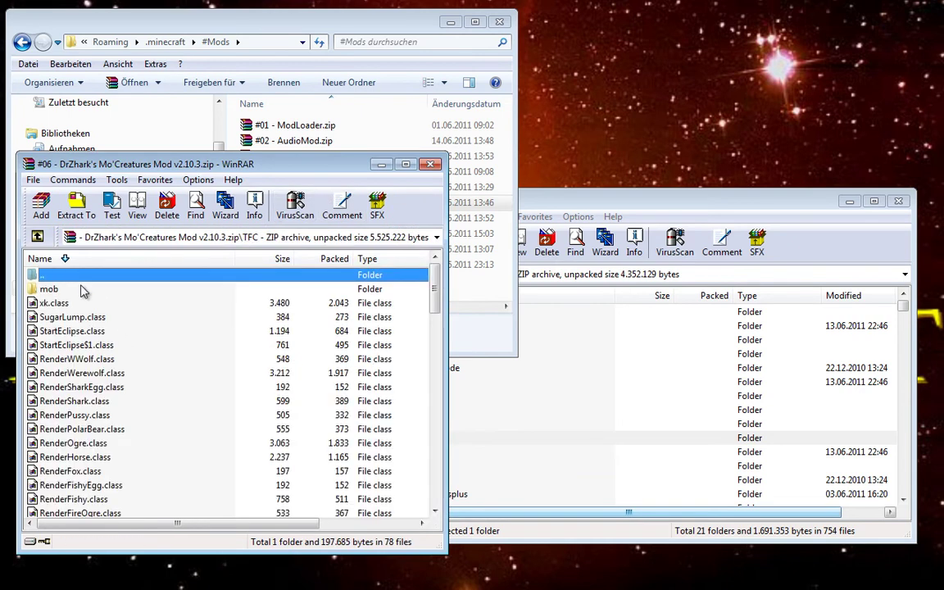
double_click(96, 277)
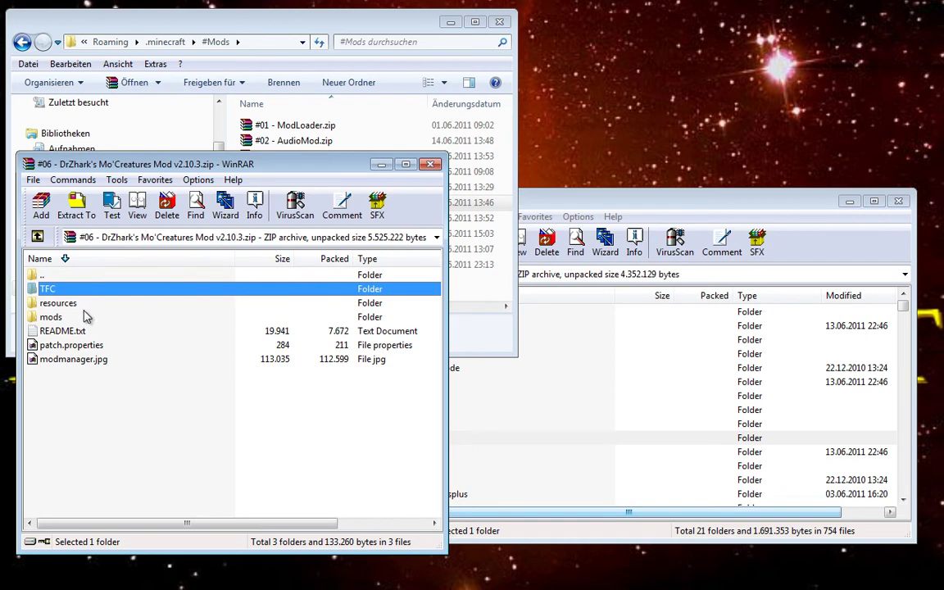
Step: Read the installation instructions in the Mo'Creatures README.txt and close the file
double_click(66, 330)
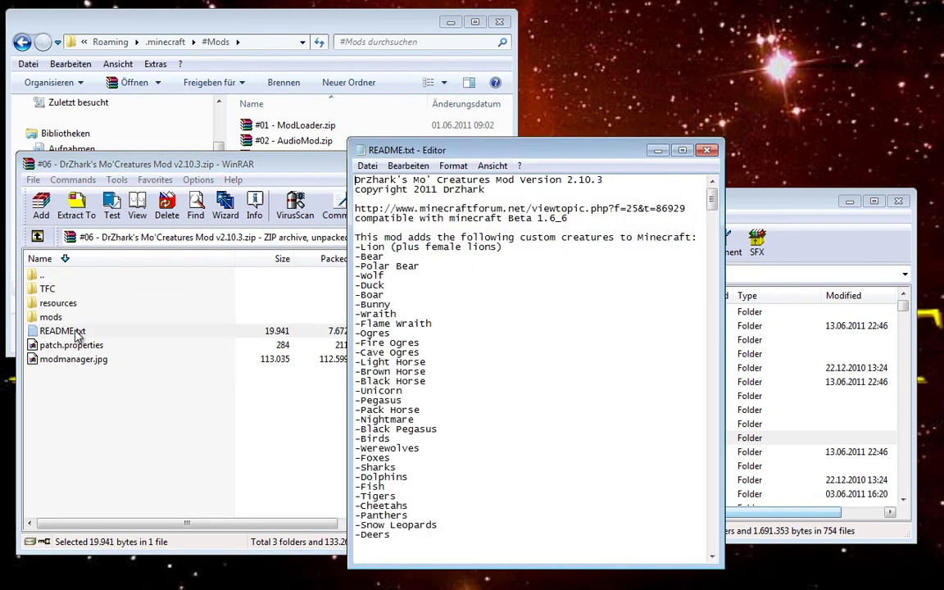
scroll(508, 295, "down", 20)
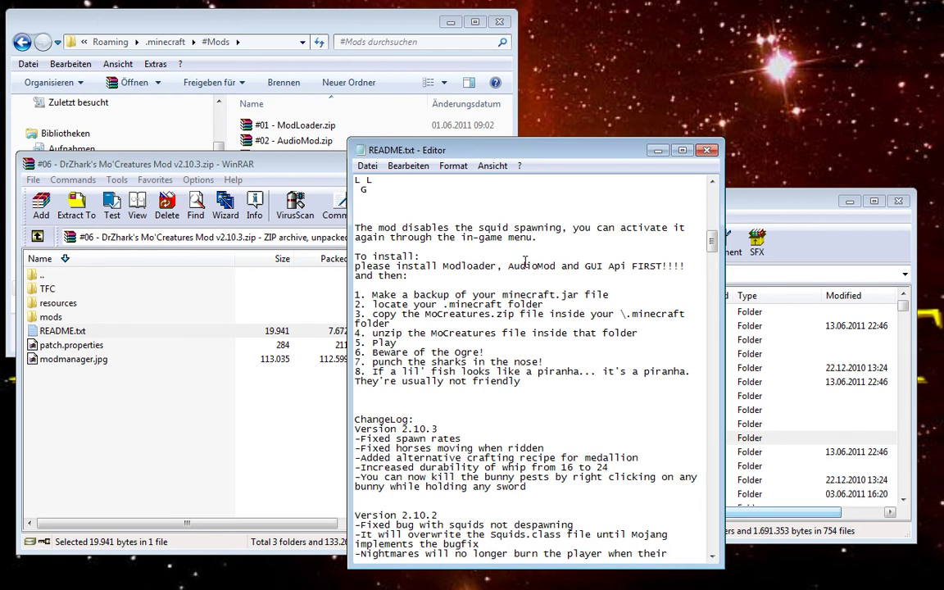
key("alt+F4")
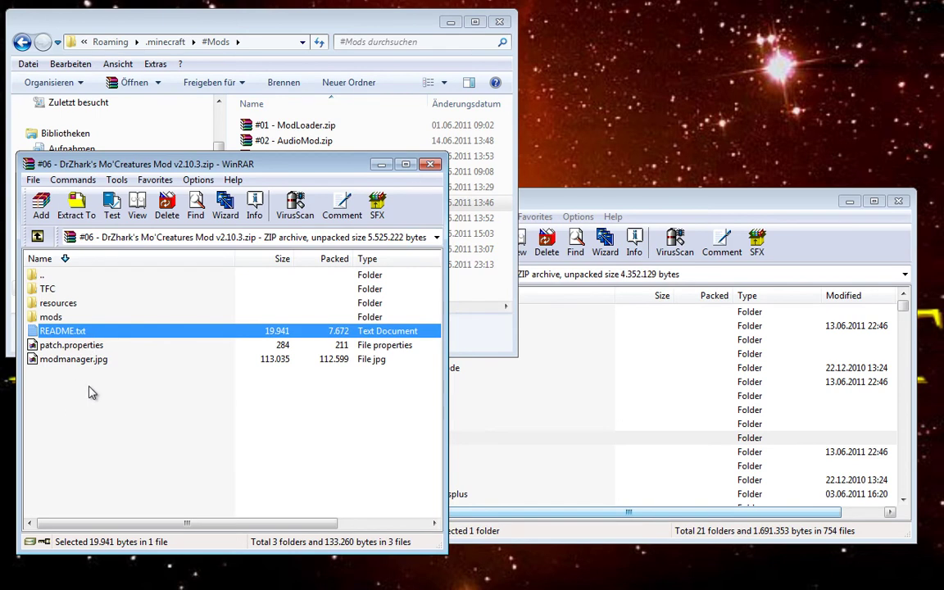
Step: Compare the Mo'Creatures archive's top-level contents with the .minecraft folder and look inside its TFC folder
left_click_drag(105, 378, 58, 283)
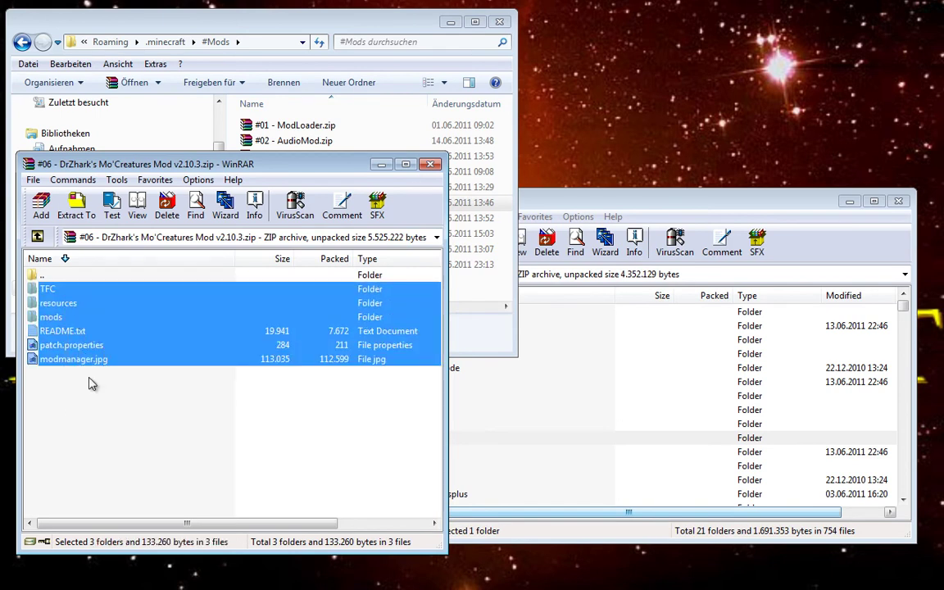
left_click(168, 42)
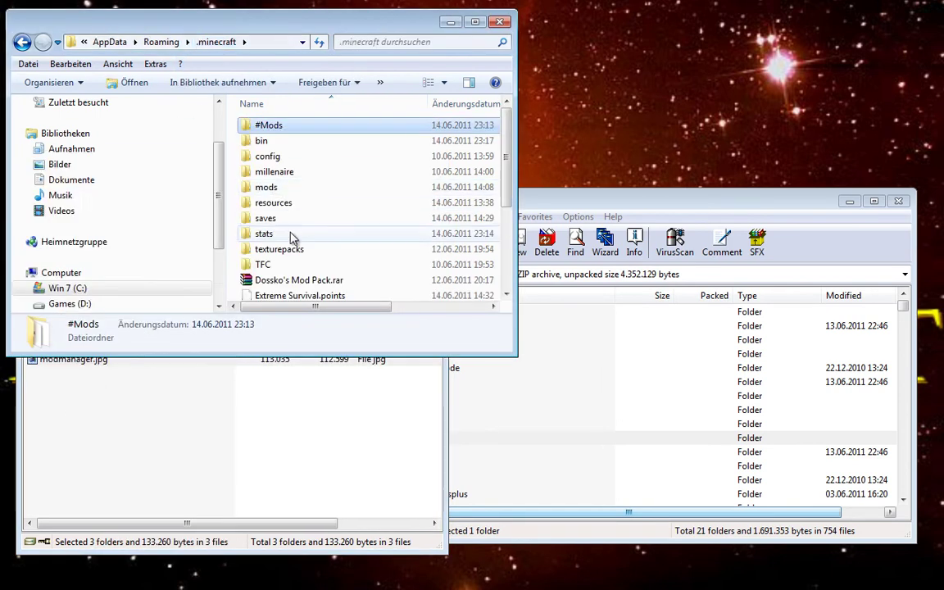
double_click(264, 265)
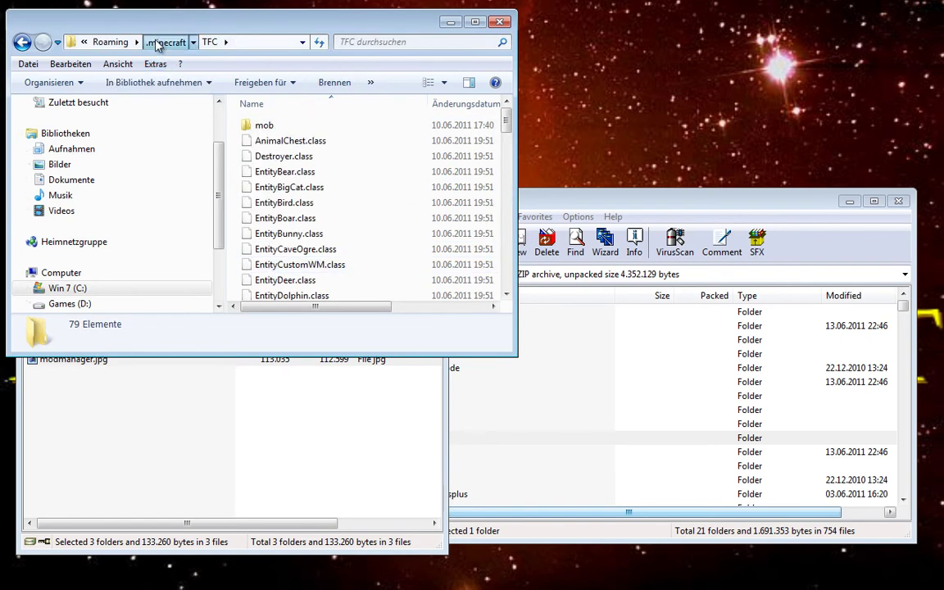
left_click(159, 42)
left_click(133, 364)
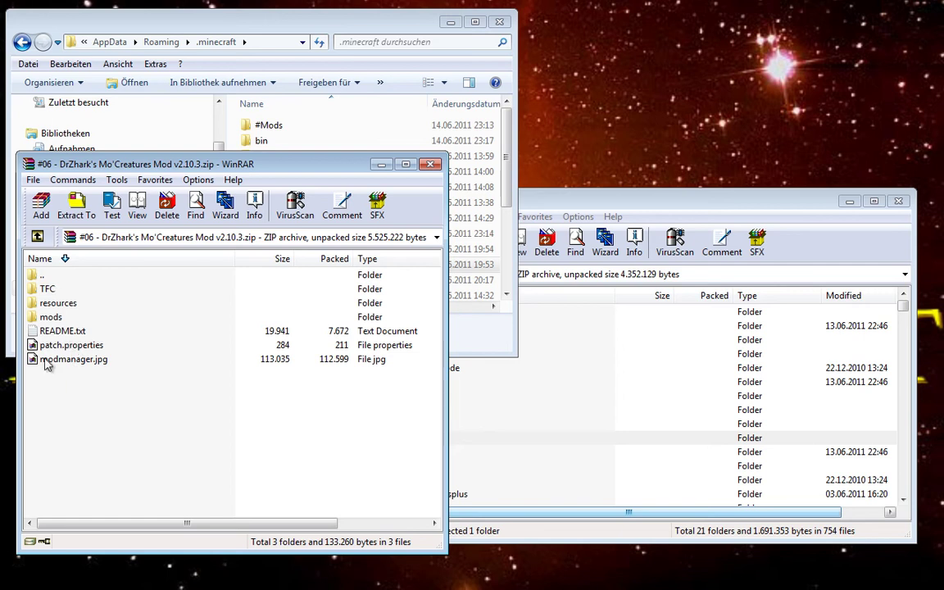
left_click(354, 142)
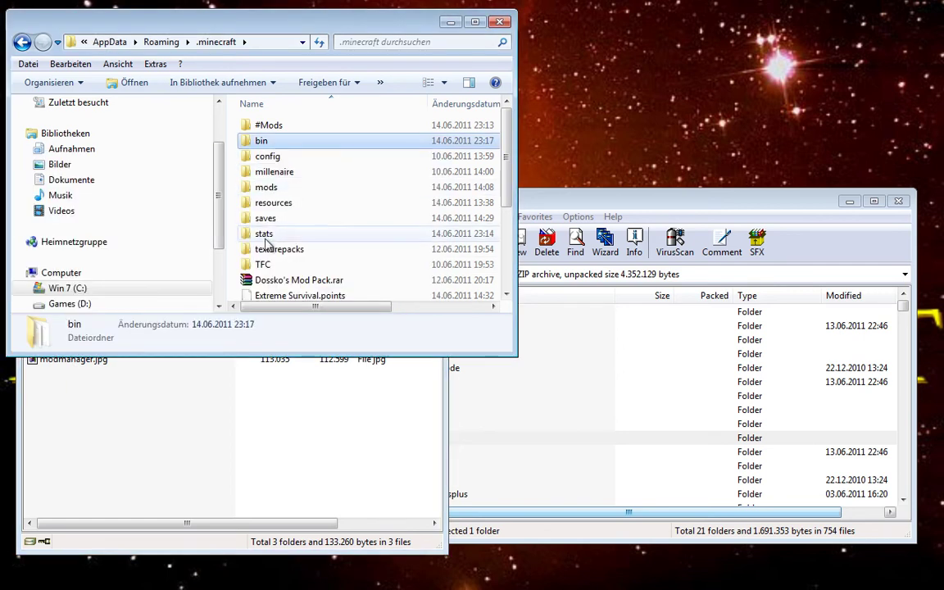
left_click(271, 267)
left_click(165, 387)
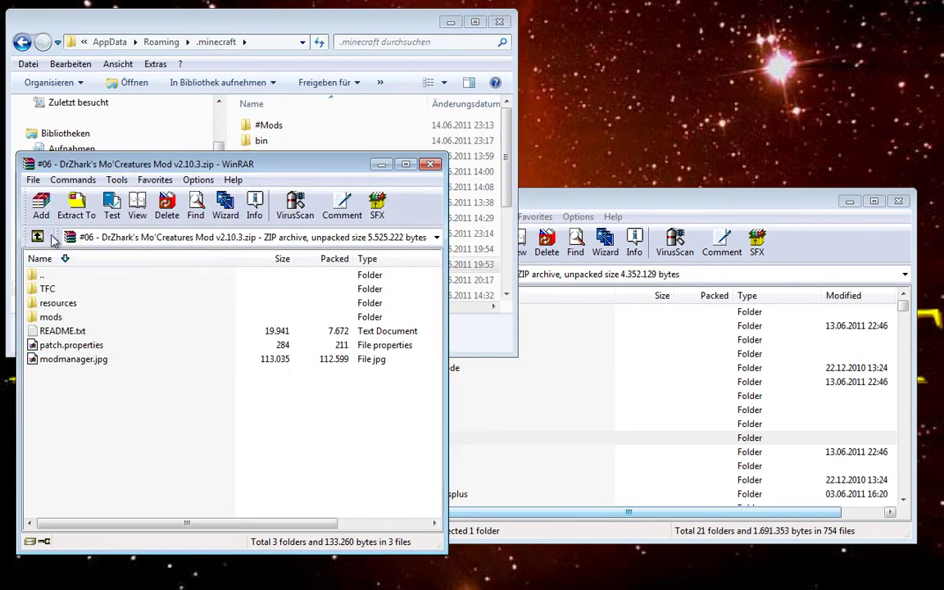
Step: Widen the Name column of the archiver's #Mods list and add all files from #07 - More Stackables.zip to minecraft.jar
double_click(66, 276)
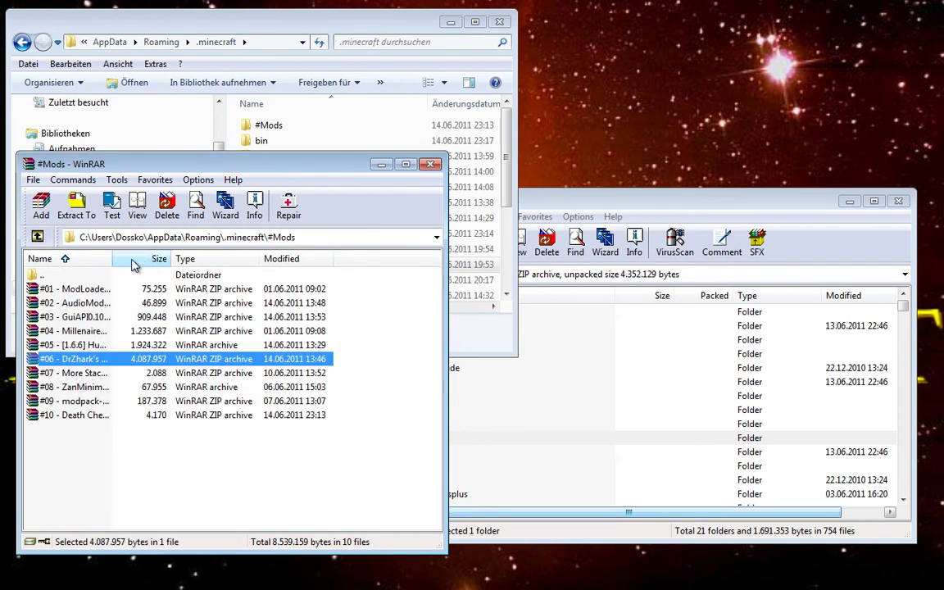
left_click_drag(111, 260, 283, 260)
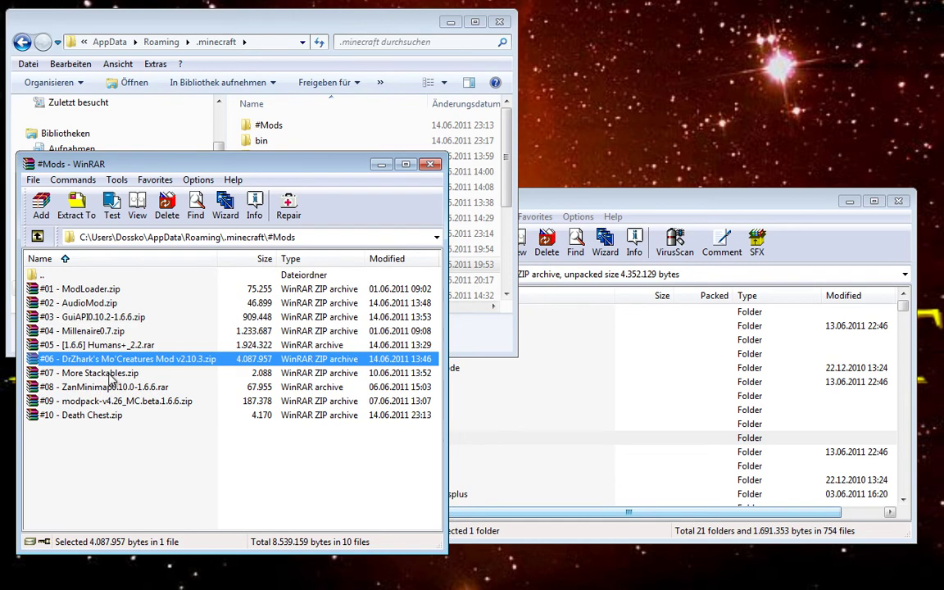
double_click(110, 376)
left_click_drag(75, 316, 668, 469)
left_click(655, 493)
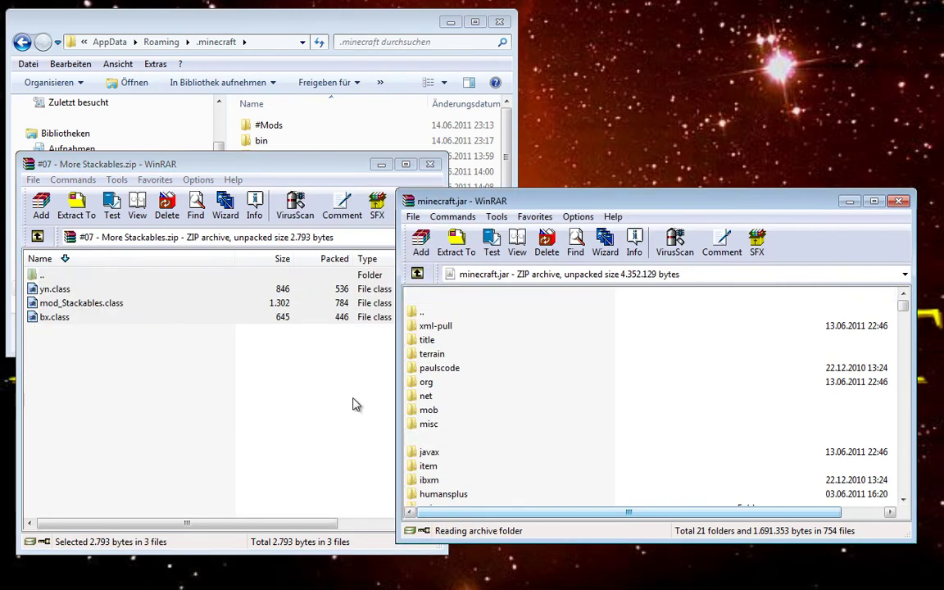
left_click(275, 392)
Step: Add everything inside the ZanMinimap0.10.0-1.6.6 folder of #08 - ZanMinimap0.10.0-1.6.6.rar to minecraft.jar
double_click(53, 275)
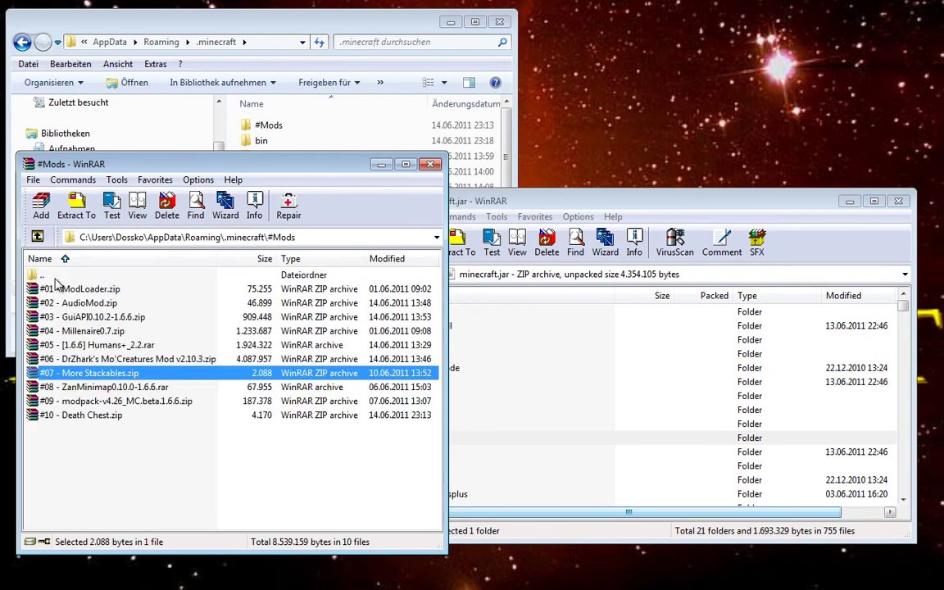
double_click(95, 389)
double_click(78, 289)
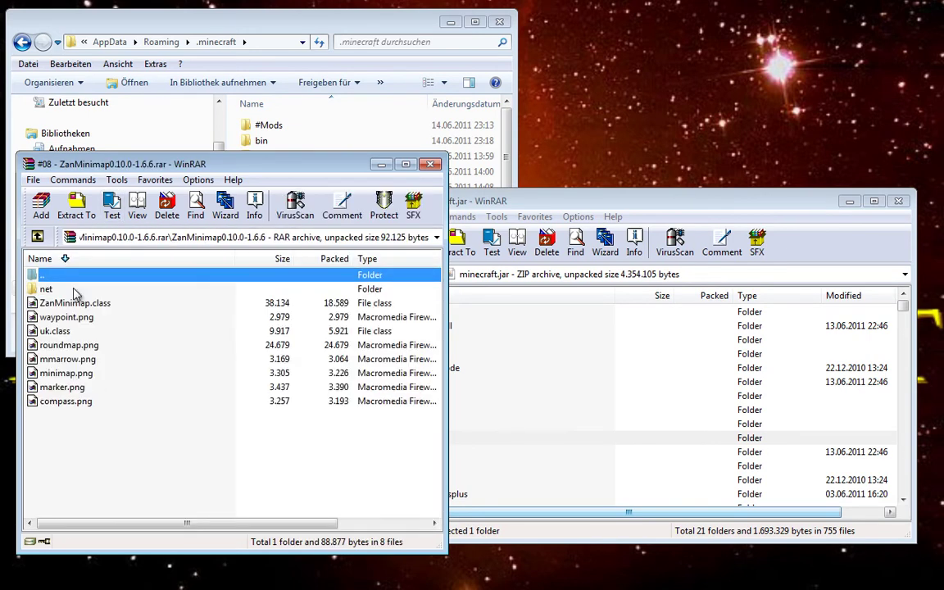
left_click_drag(88, 405, 607, 446)
left_click(641, 492)
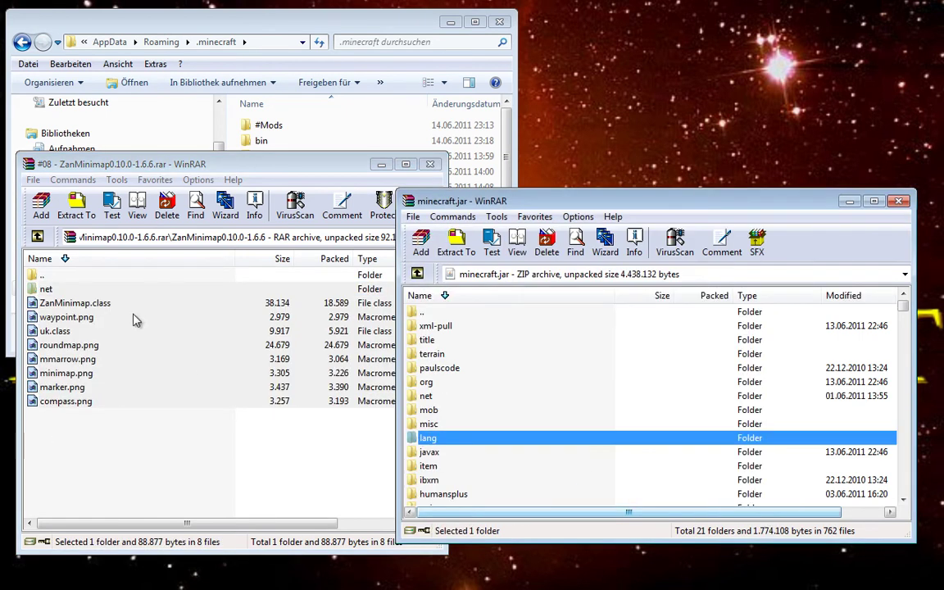
Step: Add all files from the classes folder of #09 - modpack-v4.26_MC.beta.1.6.6.zip to minecraft.jar
double_click(114, 274)
double_click(92, 277)
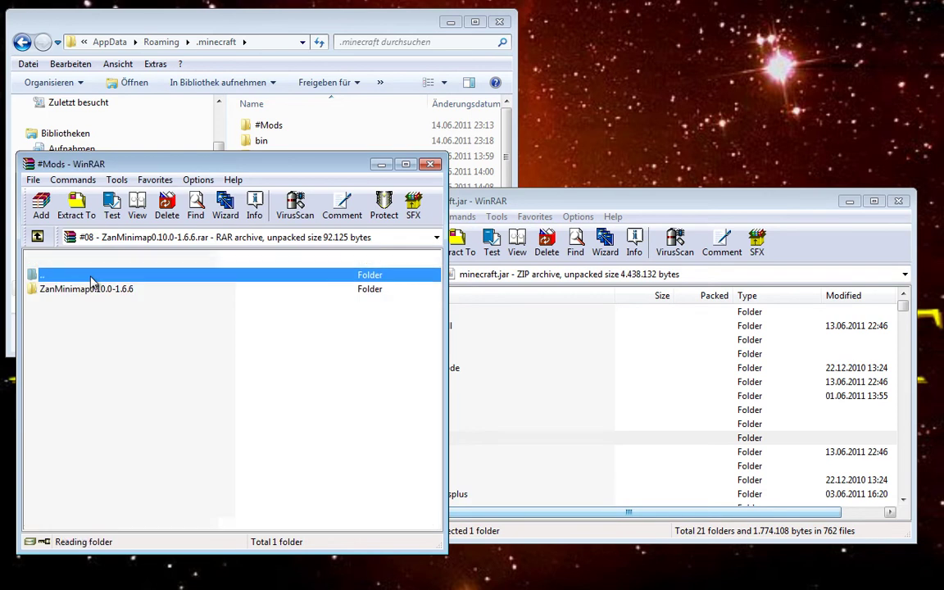
double_click(102, 400)
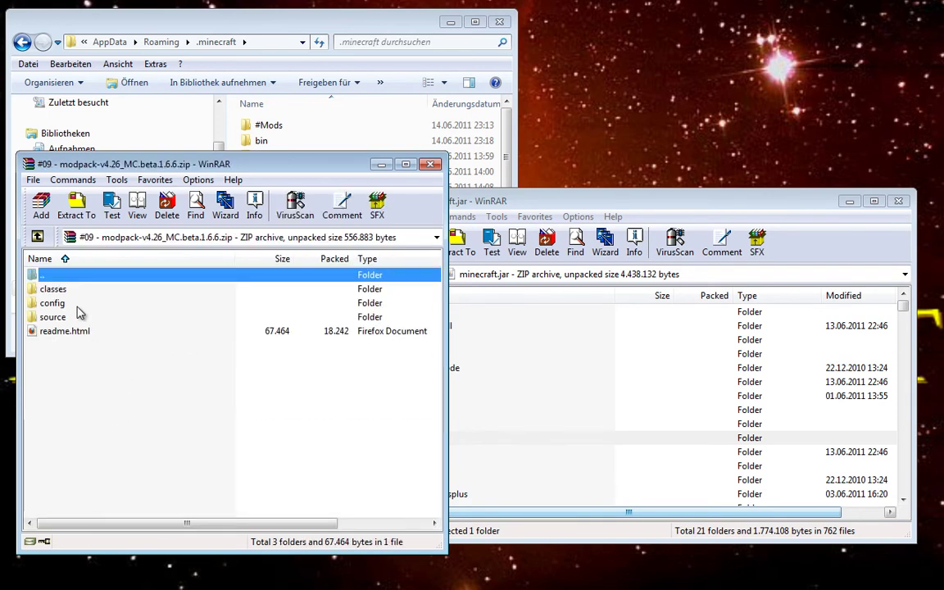
double_click(54, 289)
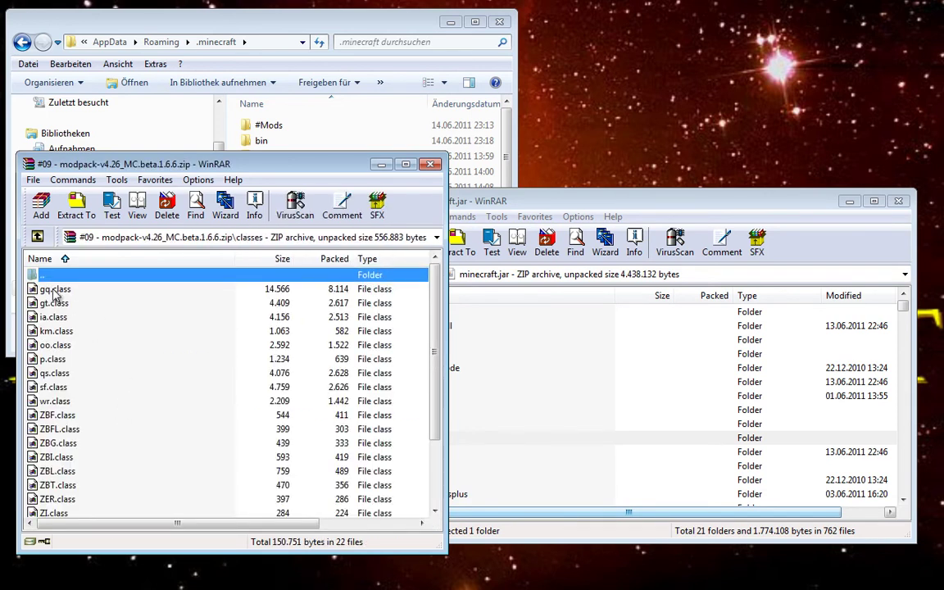
key("ctrl+a")
left_click_drag(155, 331, 604, 450)
left_click(656, 493)
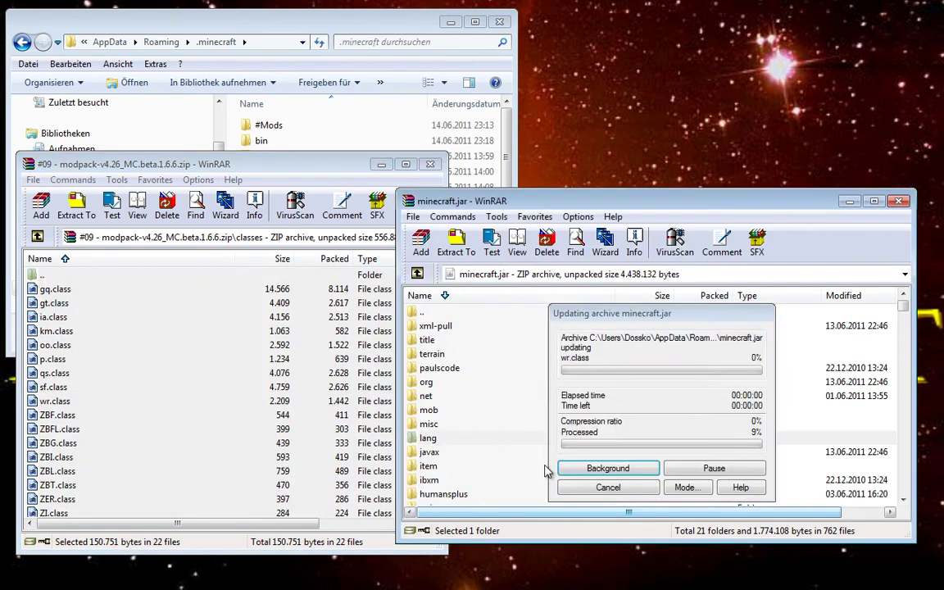
Step: Look inside the config folder of the #09 modpack archive and return to the archive's top level
double_click(82, 277)
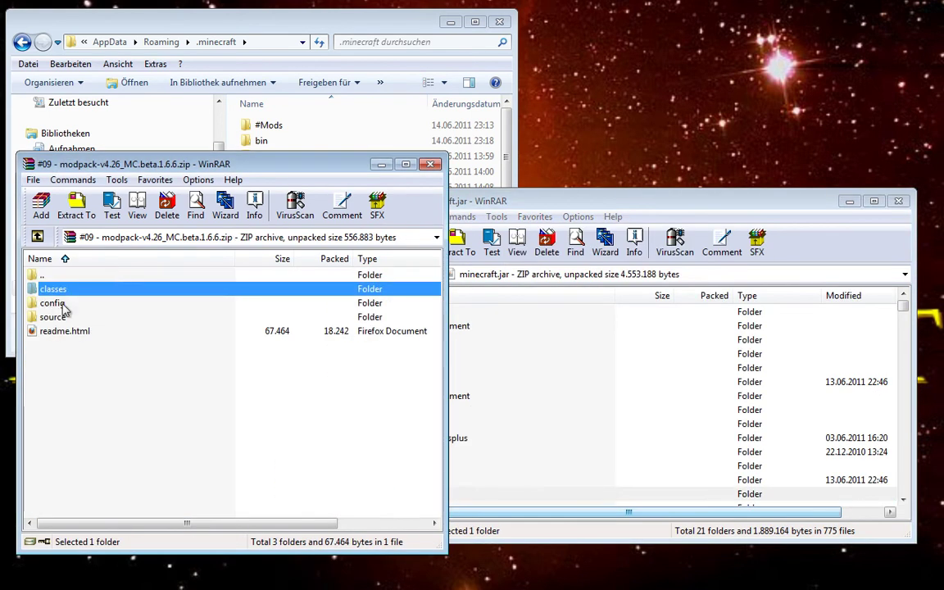
left_click(64, 305)
double_click(83, 304)
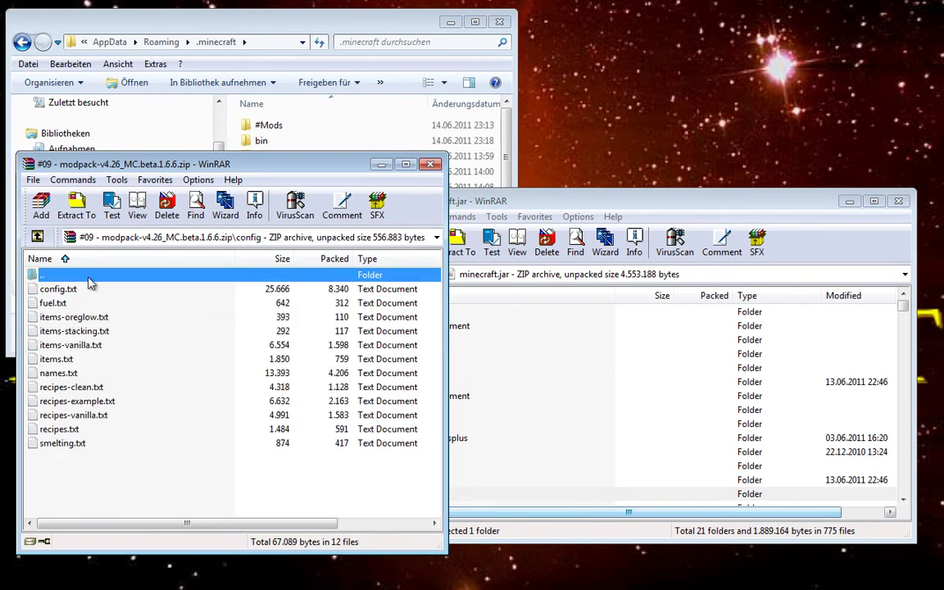
double_click(88, 277)
Step: Open the mods\zombe folder in .minecraft and compare its files with the #09 modpack archive's config folder
left_click(296, 143)
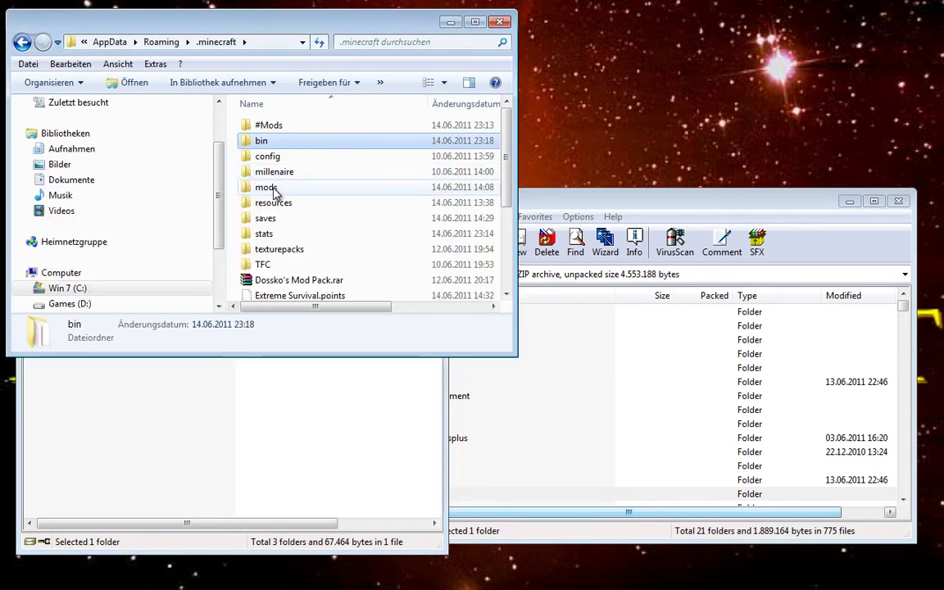
double_click(273, 189)
double_click(273, 156)
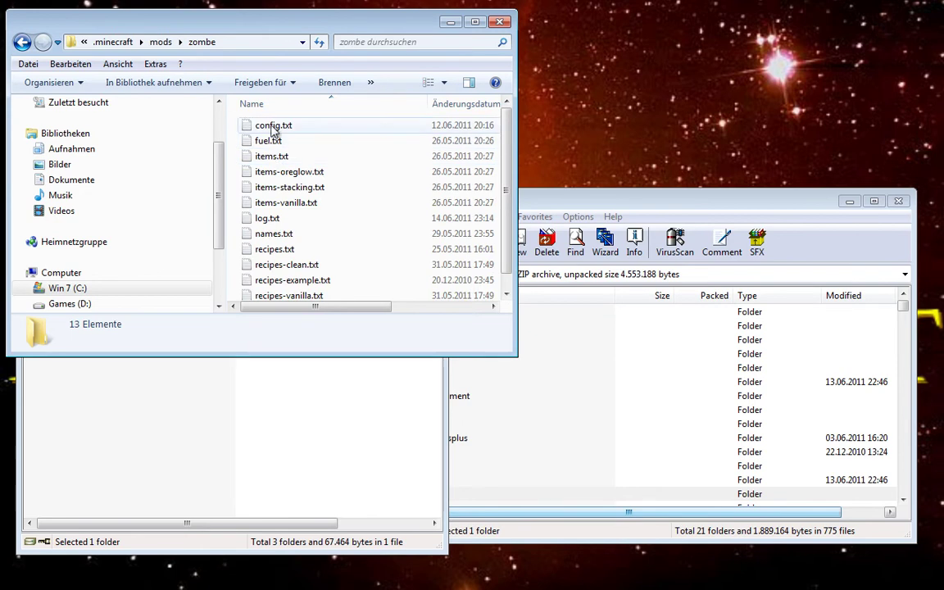
left_click(246, 377)
double_click(32, 309)
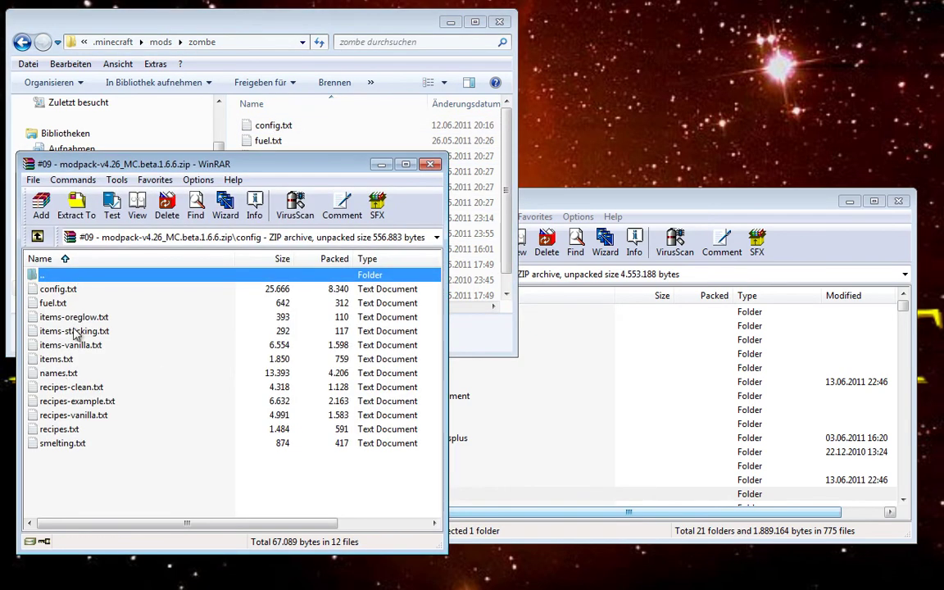
left_click(295, 127)
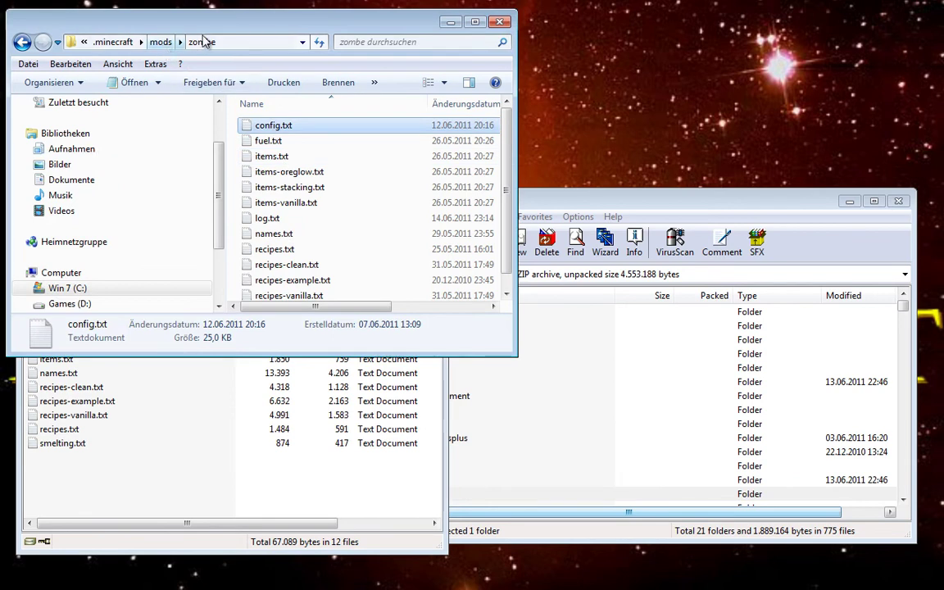
left_click(107, 410)
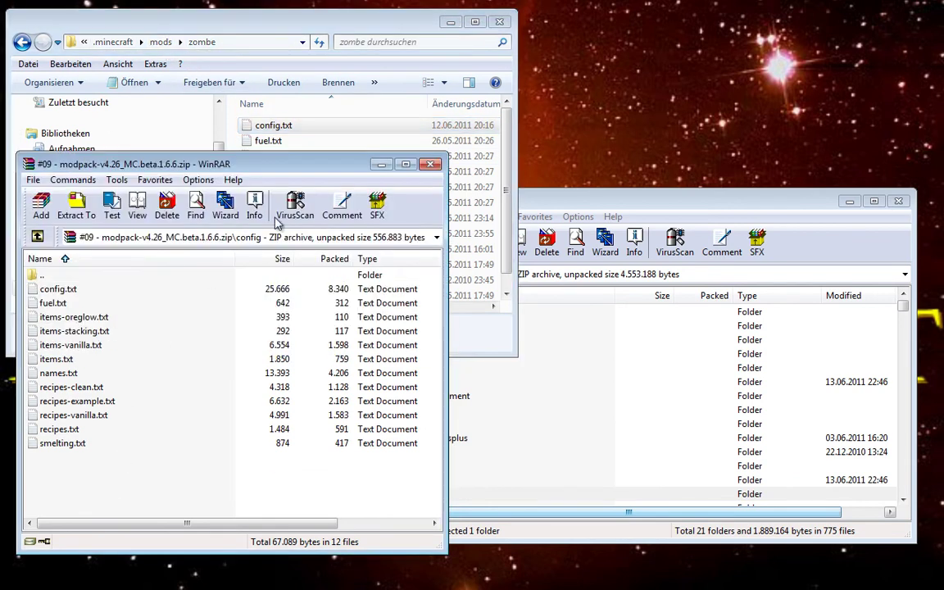
left_click(316, 143)
Step: Open config.txt from the zombe folder in a maximized window, uncomment the modCloudEnabled line and restore its # mark
double_click(295, 125)
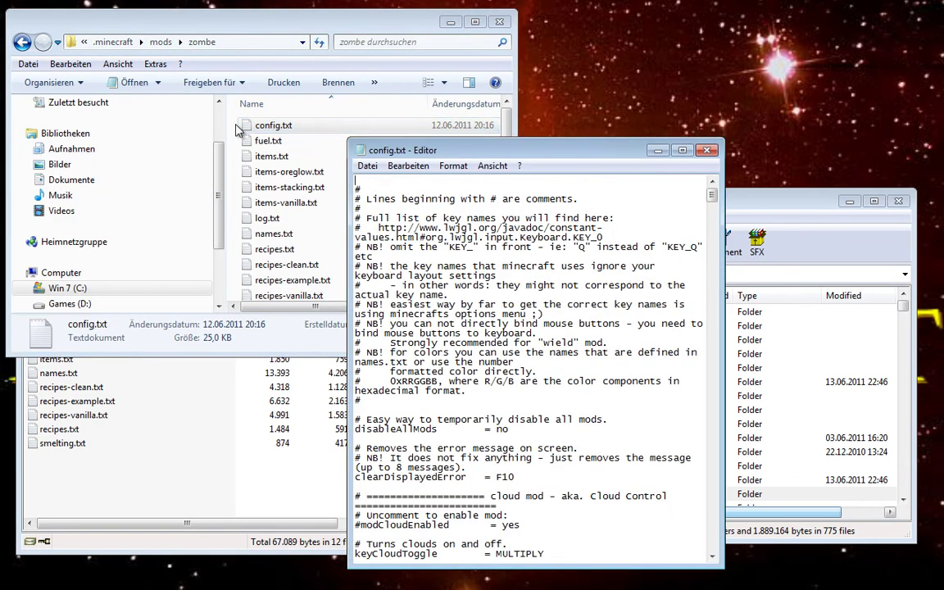
double_click(420, 154)
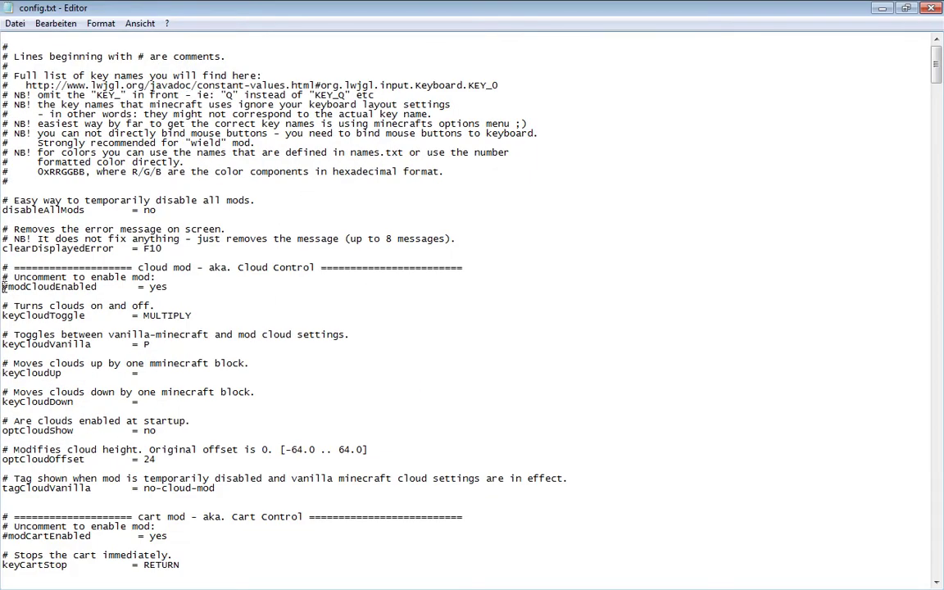
key("Delete")
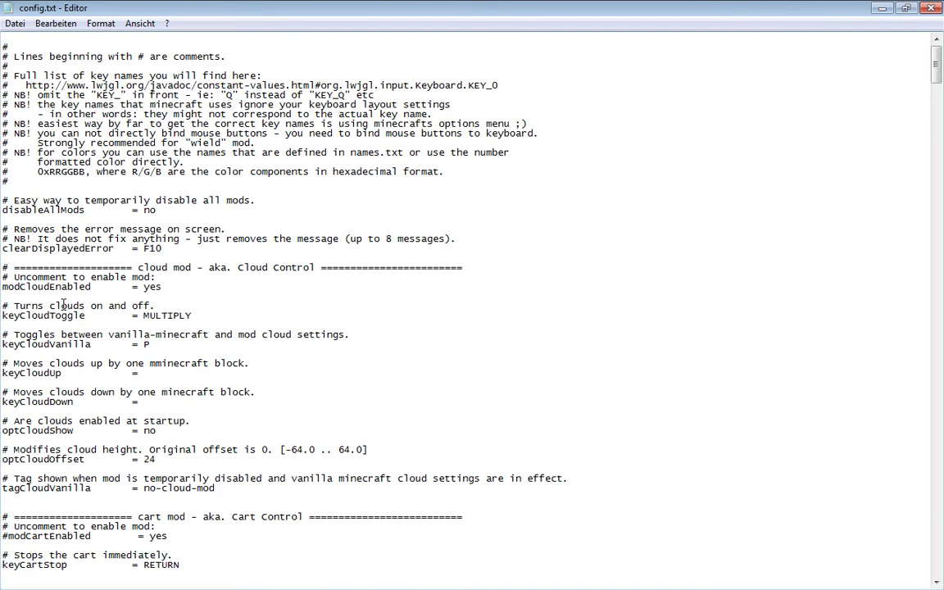
type("#")
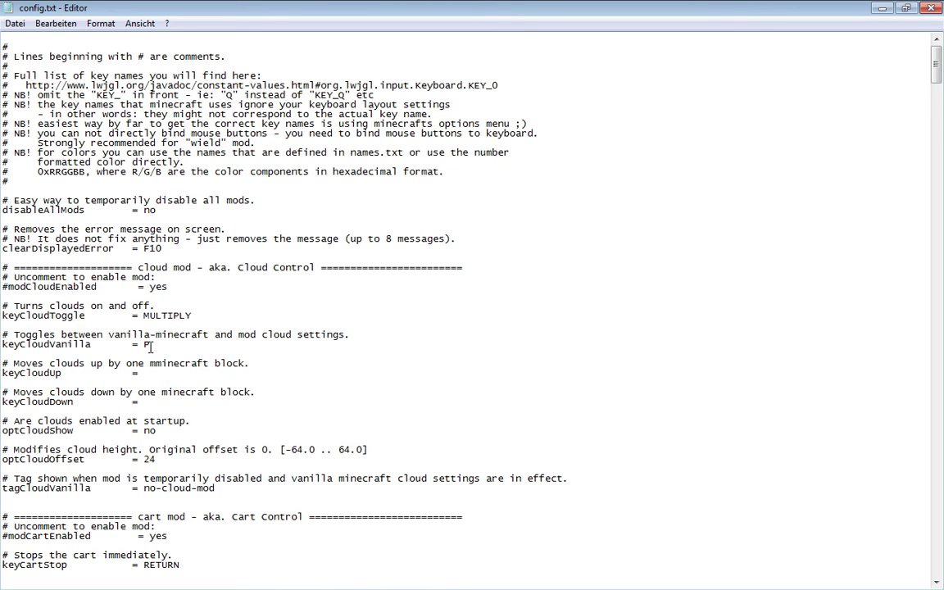
Step: Uncomment the modCartEnabled line in the Cart Control section of config.txt
scroll(131, 413, "down", 11)
scroll(213, 459, "up", 6)
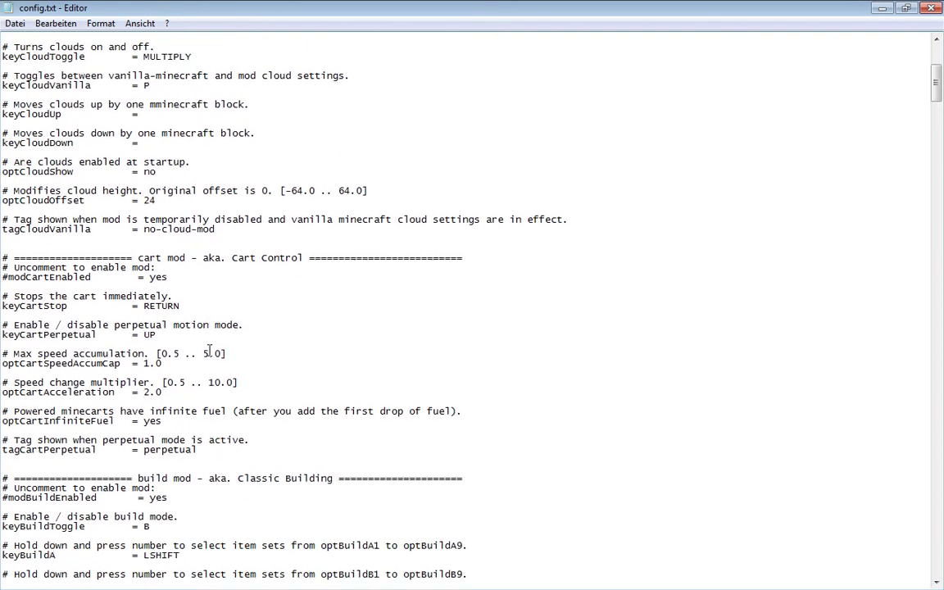
scroll(201, 314, "down", 3)
scroll(201, 314, "up", 1)
scroll(201, 314, "down", 9)
scroll(201, 314, "up", 4)
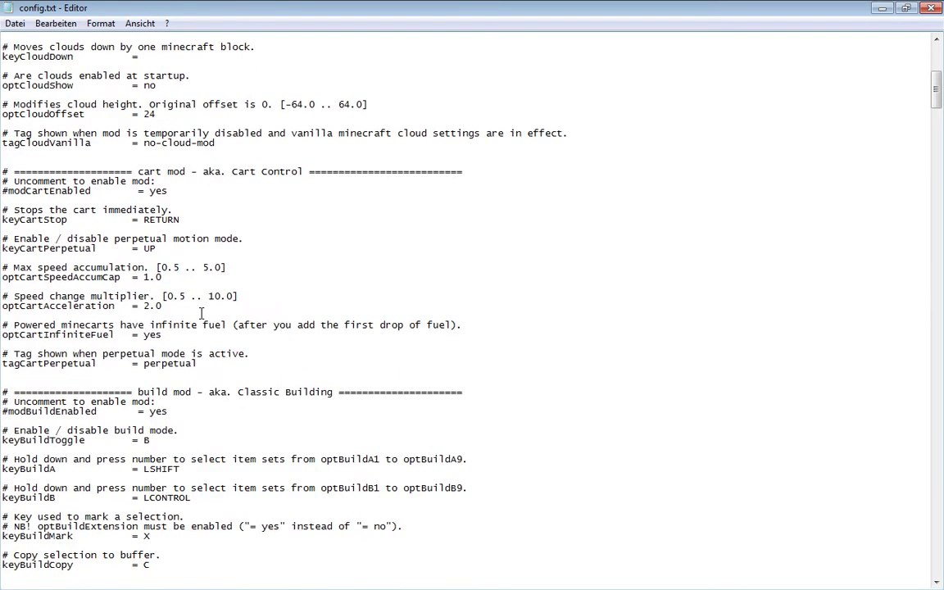
key("Delete")
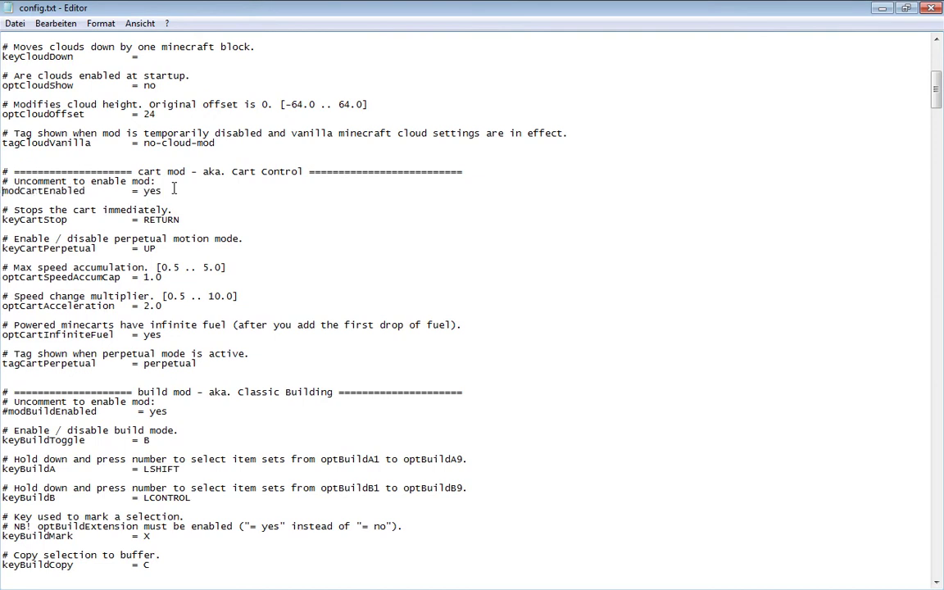
Step: Look through the Classic Building, Compass, Craft All Key and Flying sections of config.txt and examine their enable lines and key settings
scroll(237, 263, "down", 12)
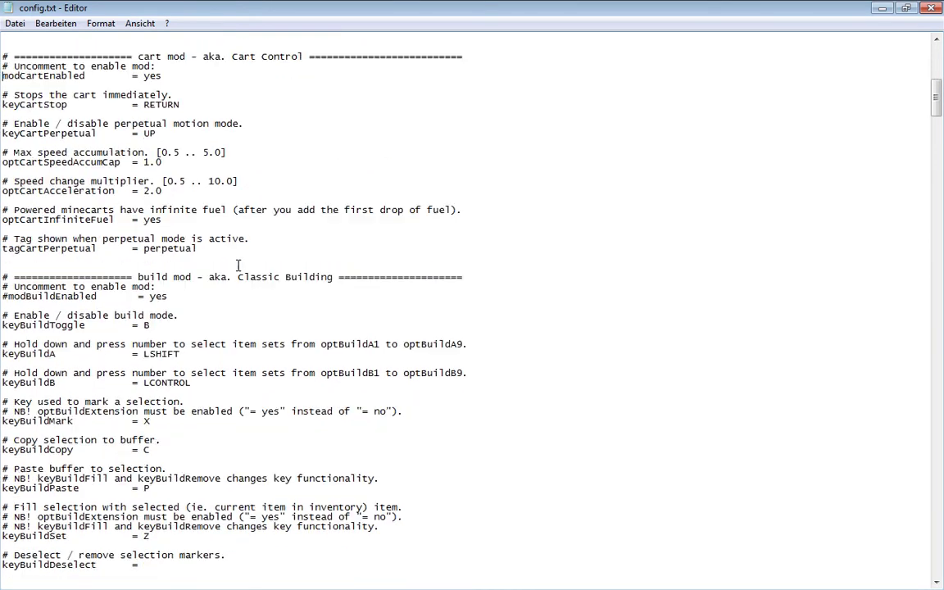
scroll(237, 263, "down", 19)
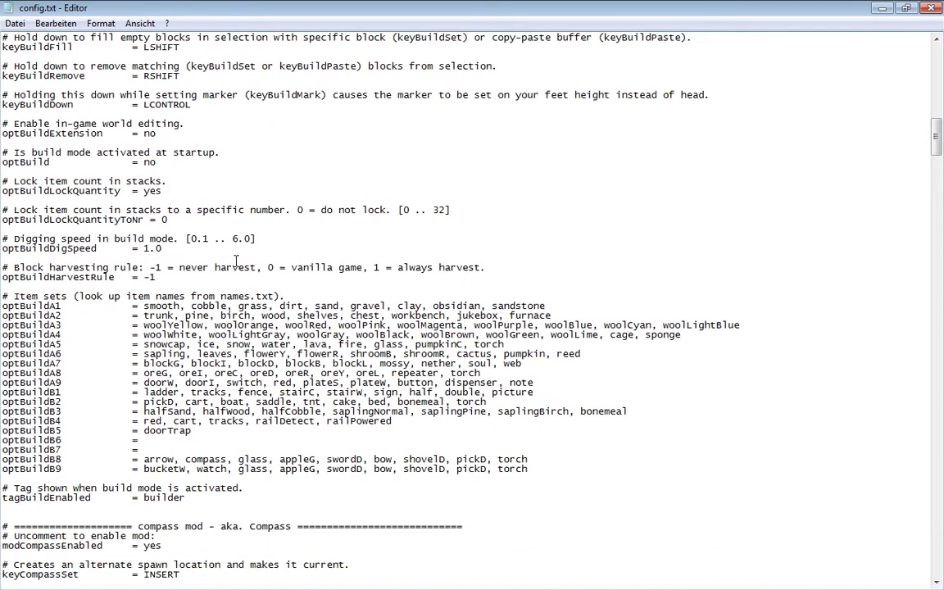
scroll(238, 261, "down", 1)
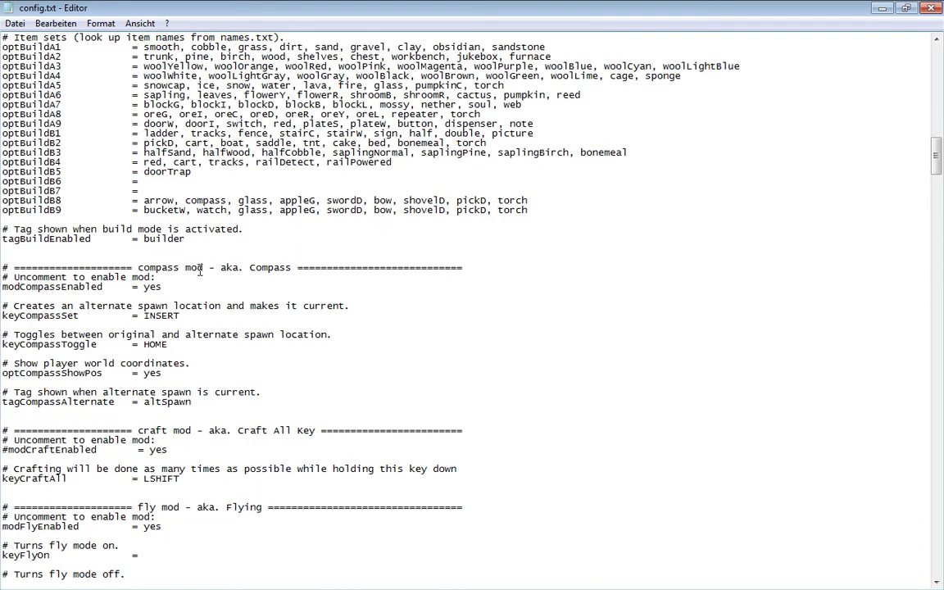
scroll(186, 312, "down", 6)
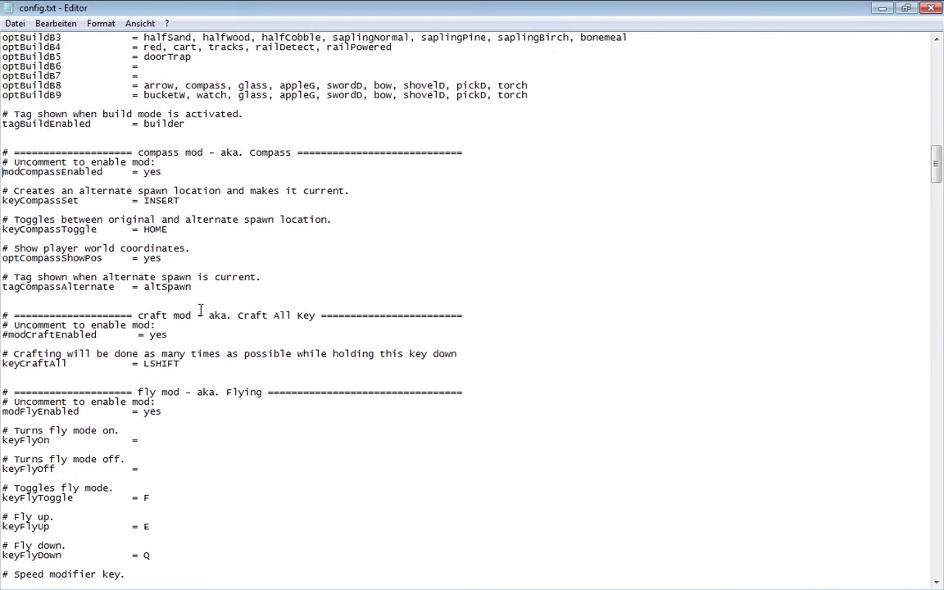
scroll(201, 309, "down", 1)
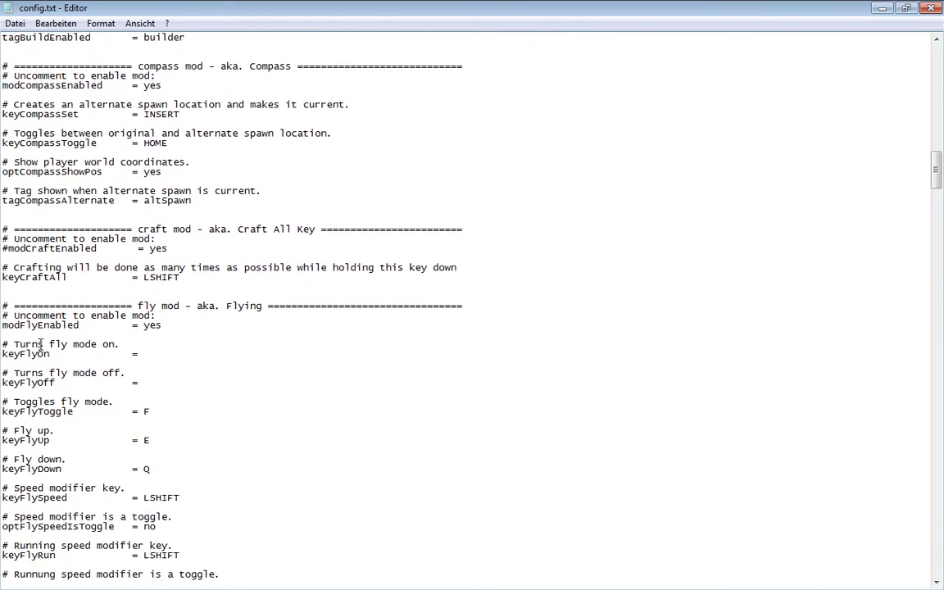
scroll(353, 422, "down", 10)
scroll(328, 403, "up", 2)
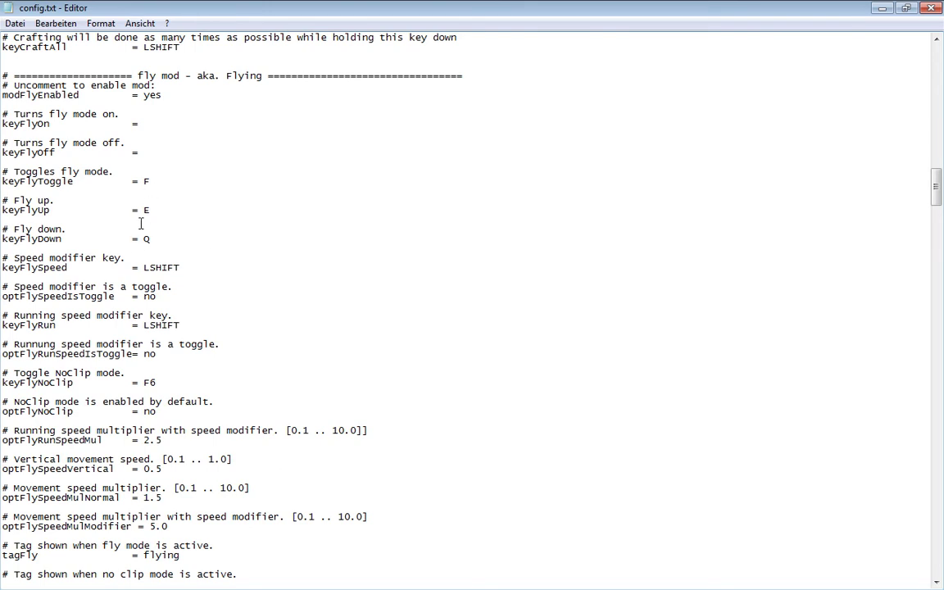
scroll(217, 254, "down", 7)
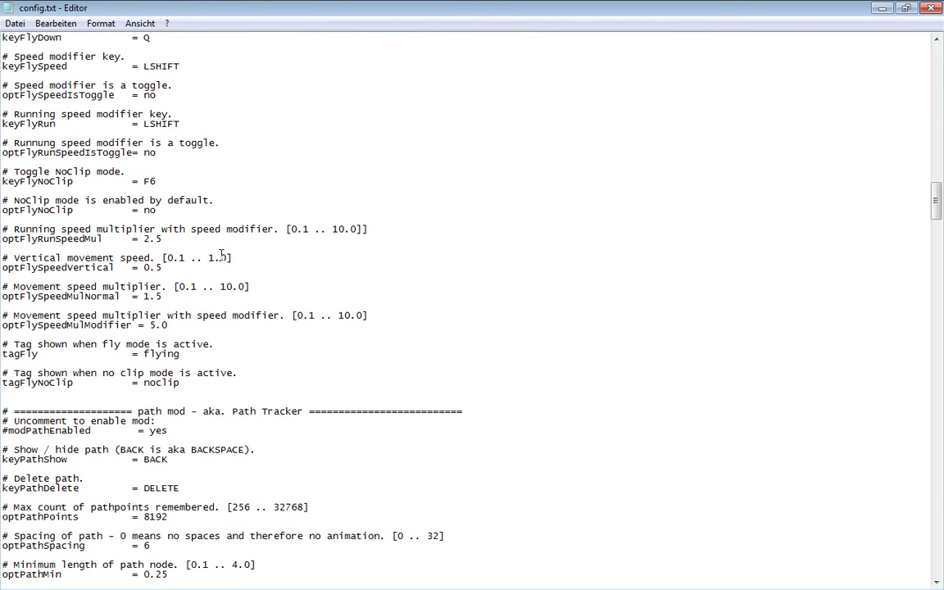
Step: Uncomment the modSunEnabled line in the Sun Control section of config.txt
scroll(230, 242, "down", 5)
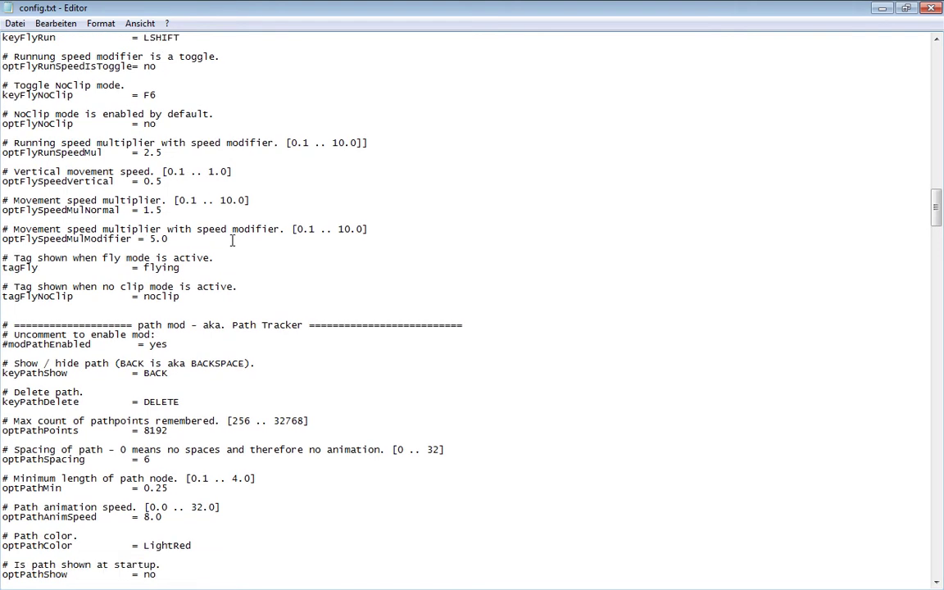
scroll(123, 287, "down", 10)
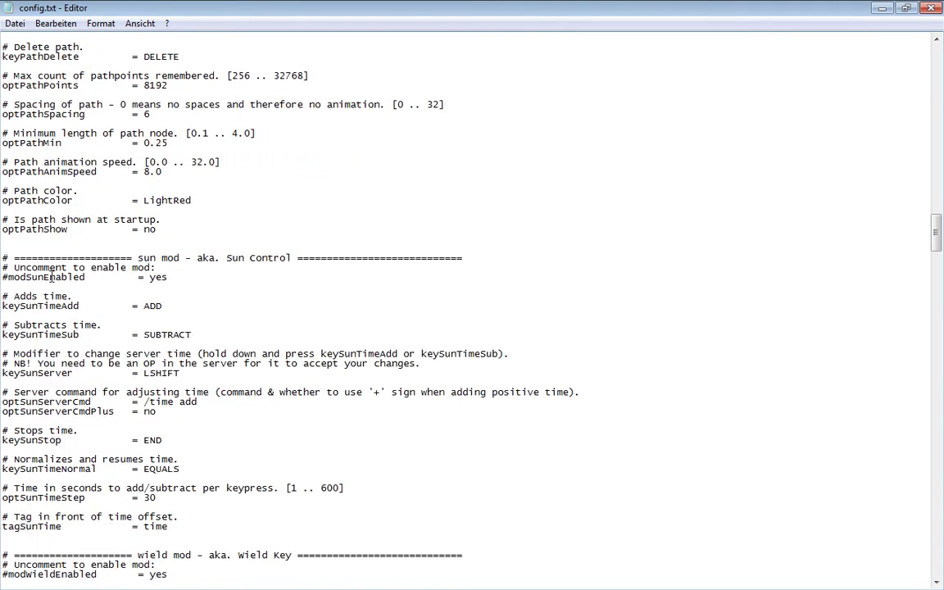
key("Delete")
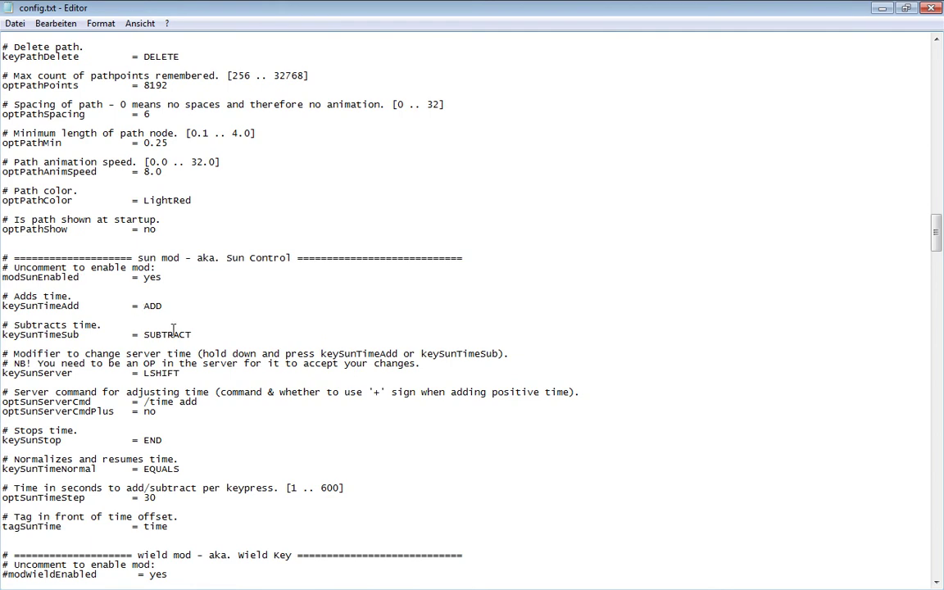
Step: Set optBoomSafeRange to 5 in the Explosion Damage Control section of config.txt
scroll(173, 329, "down", 7)
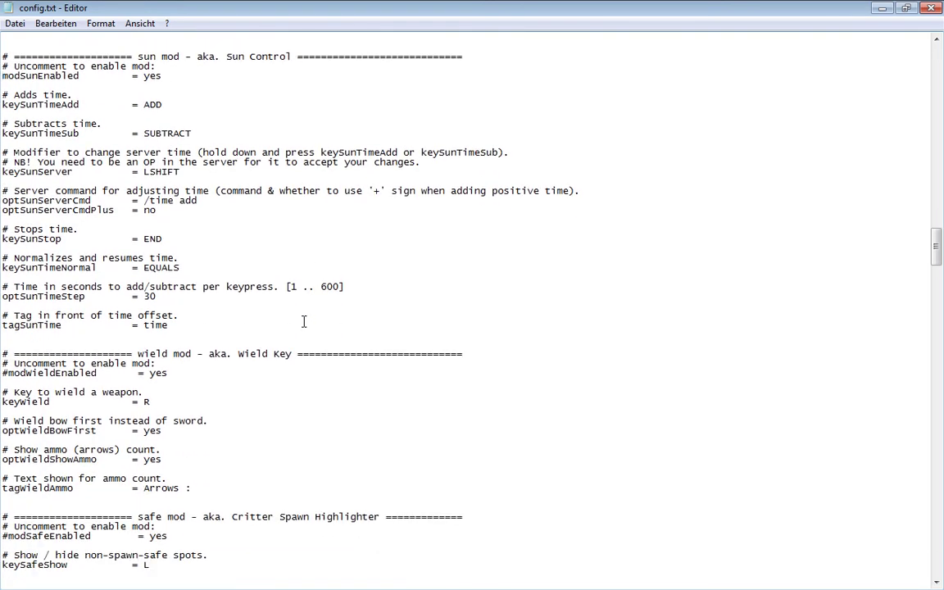
scroll(303, 321, "down", 2)
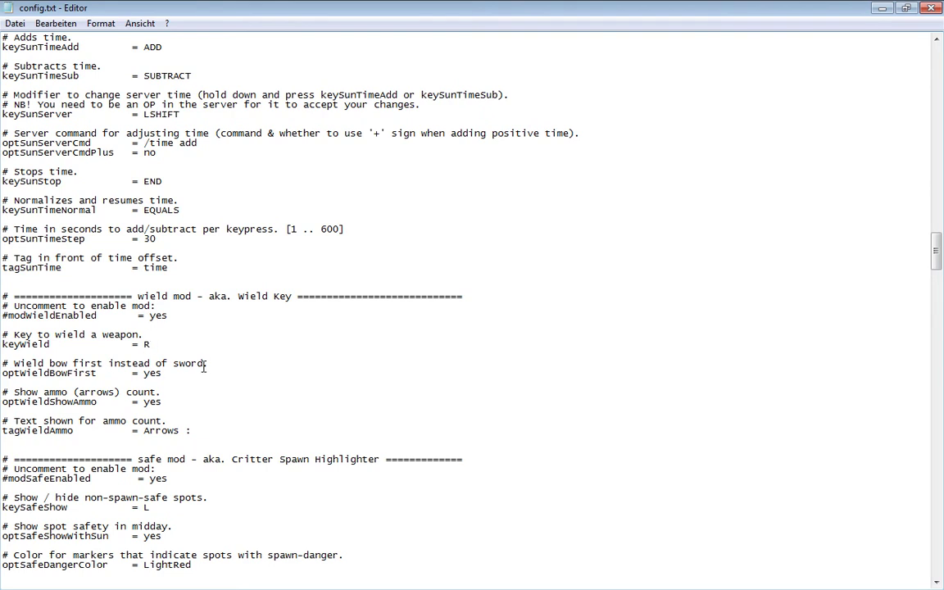
scroll(215, 350, "down", 2)
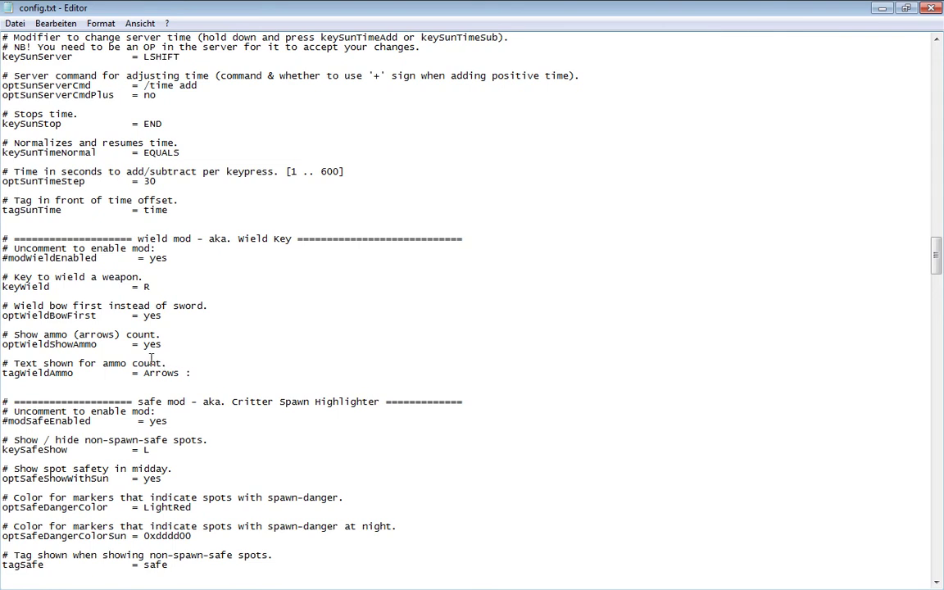
scroll(151, 327, "down", 5)
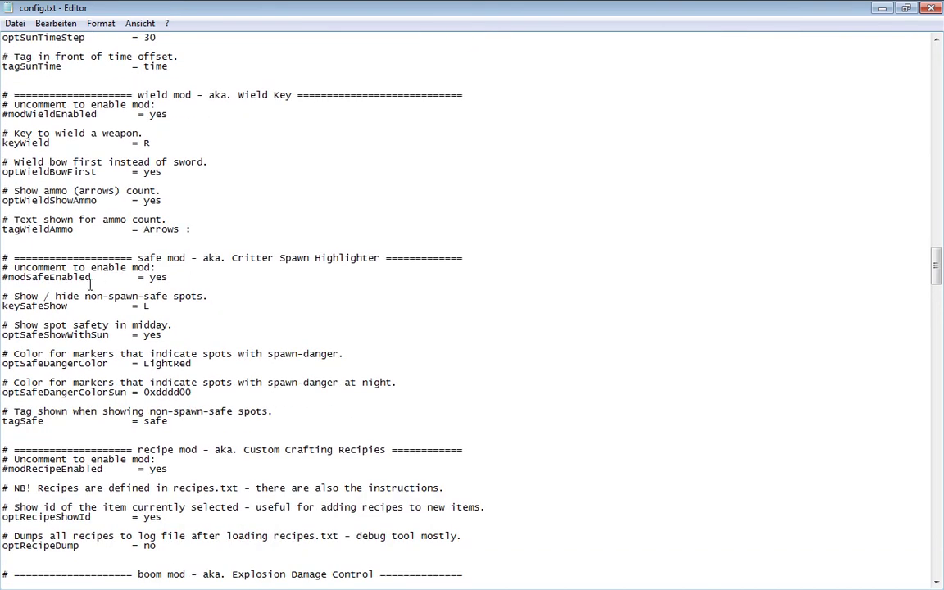
scroll(136, 305, "down", 2)
scroll(273, 334, "down", 4)
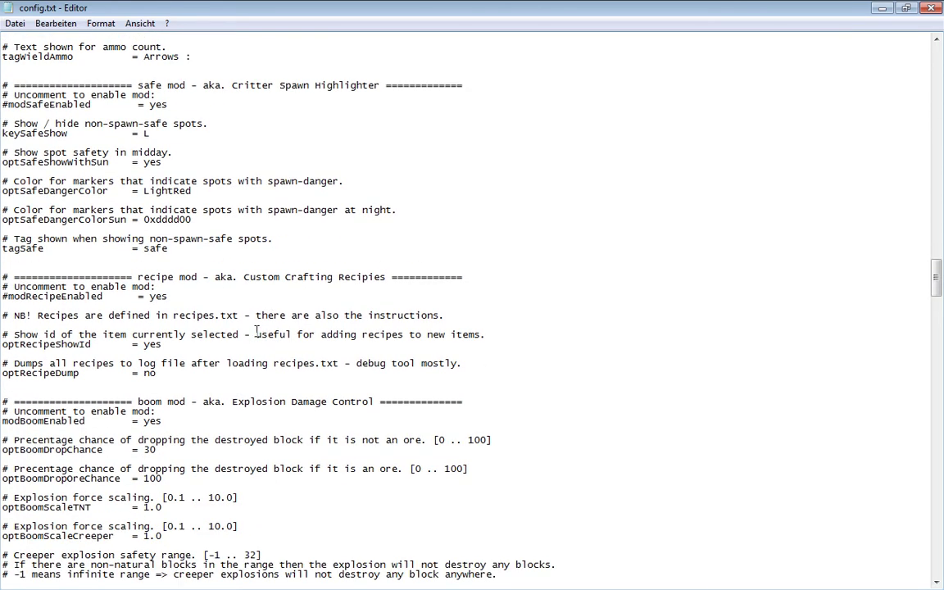
scroll(174, 287, "down", 3)
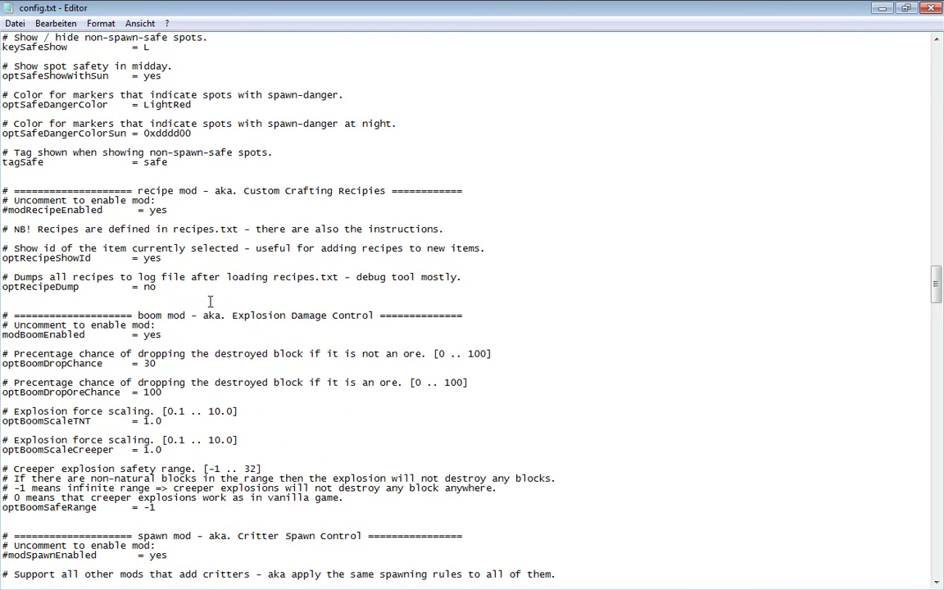
scroll(210, 302, "down", 2)
left_click_drag(144, 449, 155, 449)
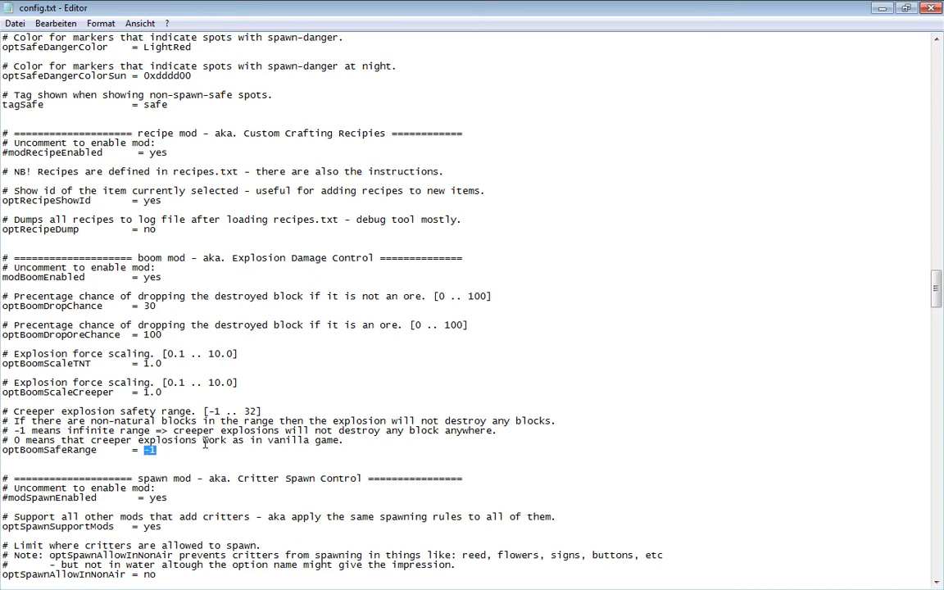
scroll(205, 444, "down", 2)
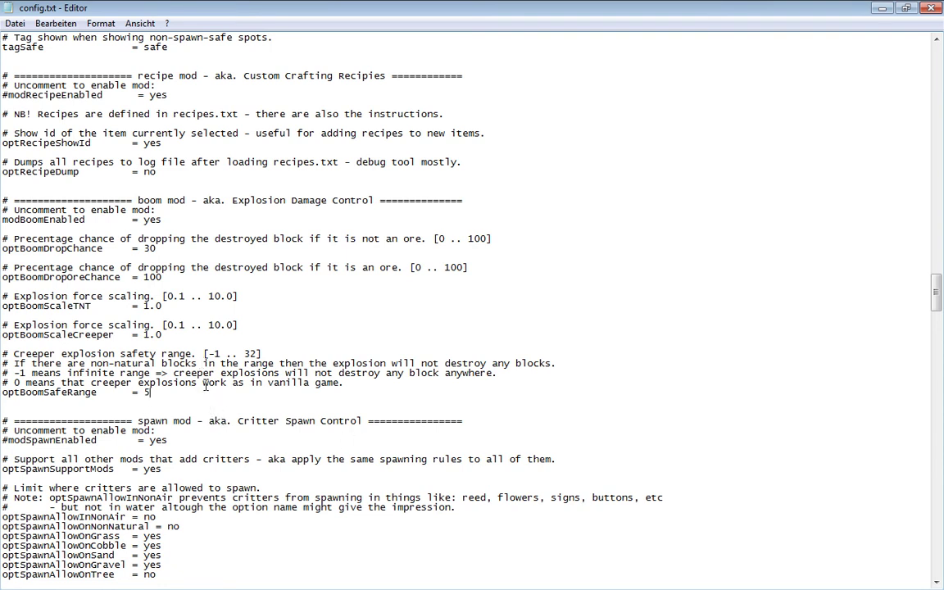
Step: Look through the Critter Spawn Control, Ore Redistribution and Teleportation sections of config.txt and examine their options
scroll(205, 385, "down", 2)
scroll(205, 385, "down", 10)
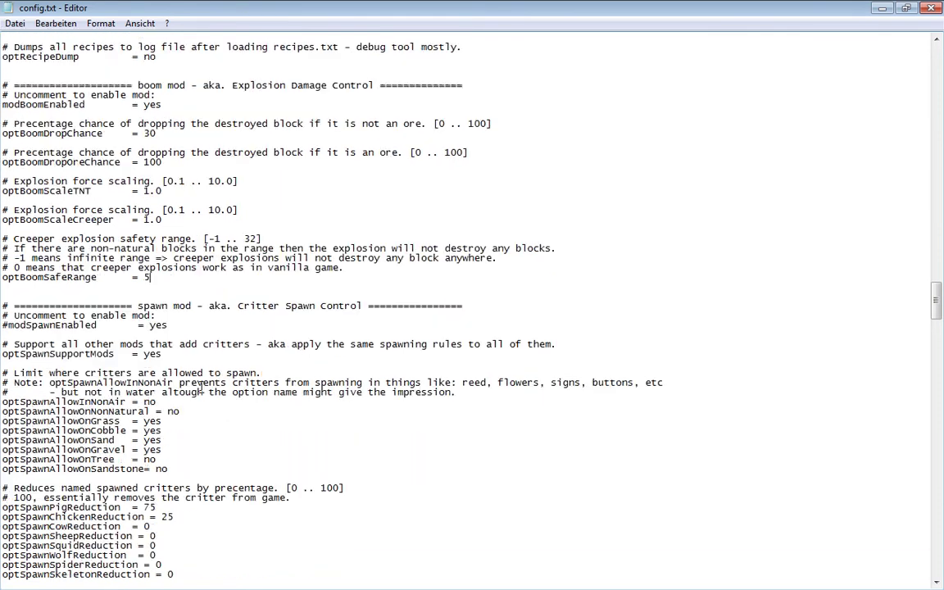
scroll(199, 382, "down", 12)
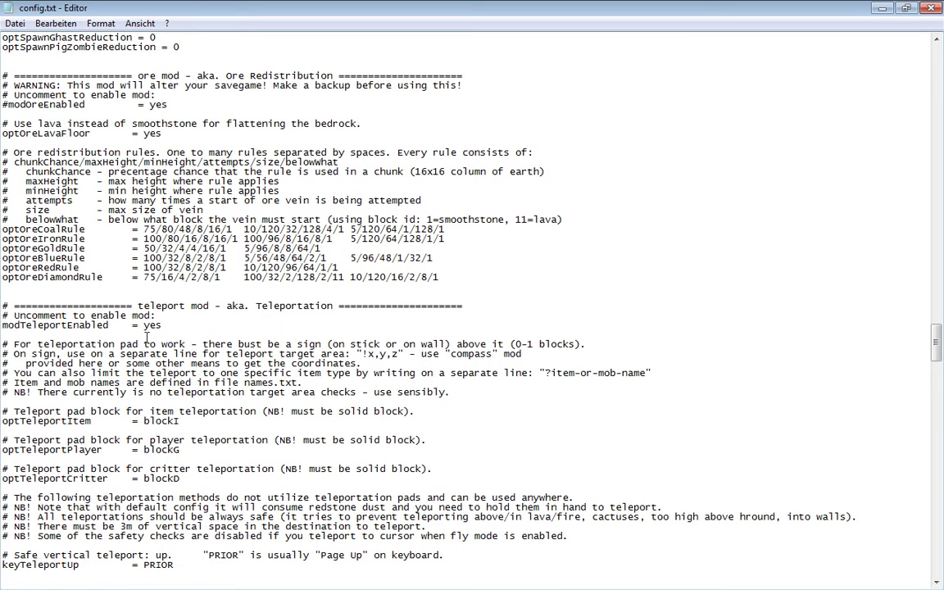
scroll(221, 344, "down", 4)
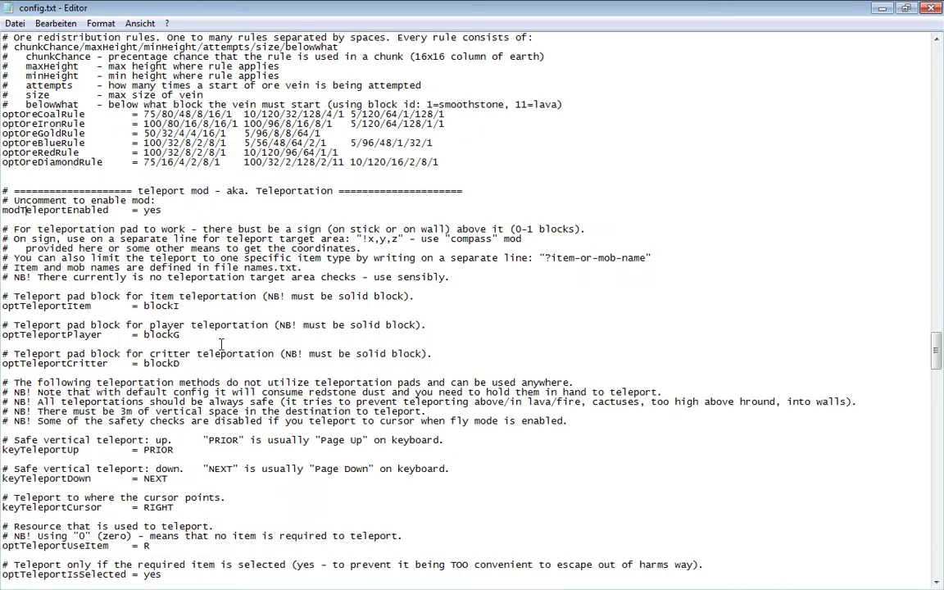